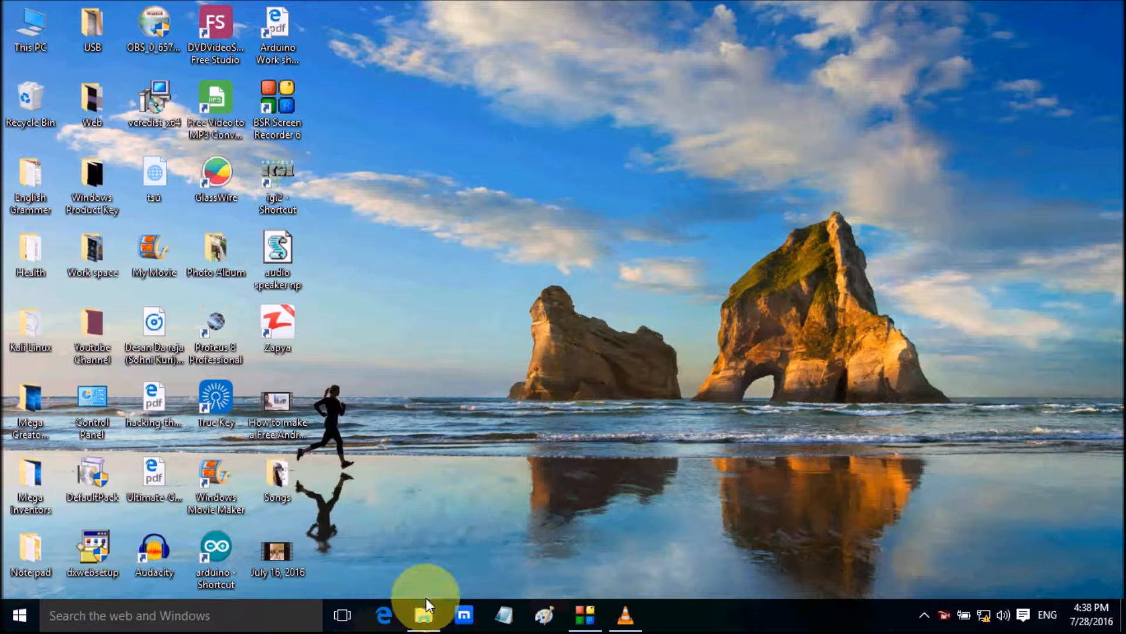
Launch the VMware-player-6.0.7-2844087 installer from the Vmware player 6 backup folder and minimize the folder window
click(421, 622)
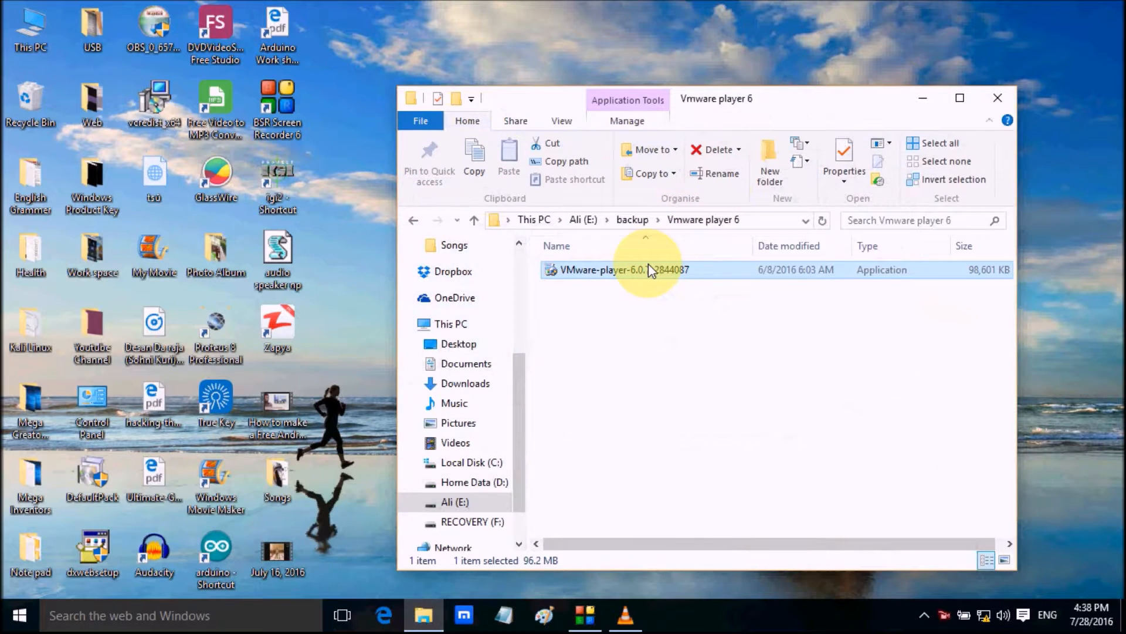
double_click(958, 268)
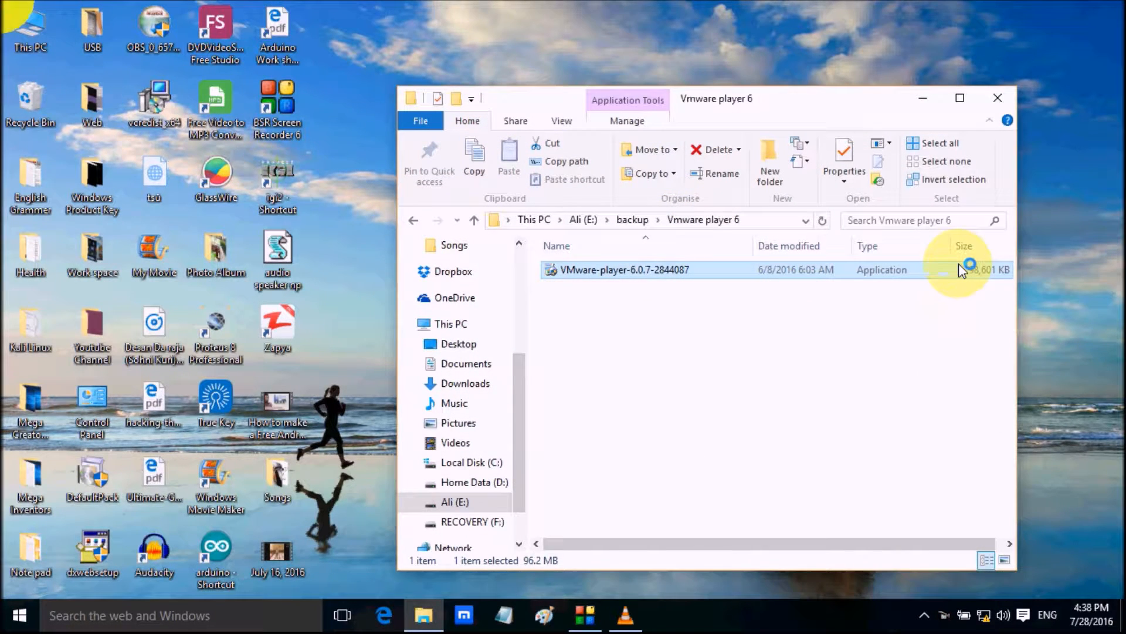
click(923, 98)
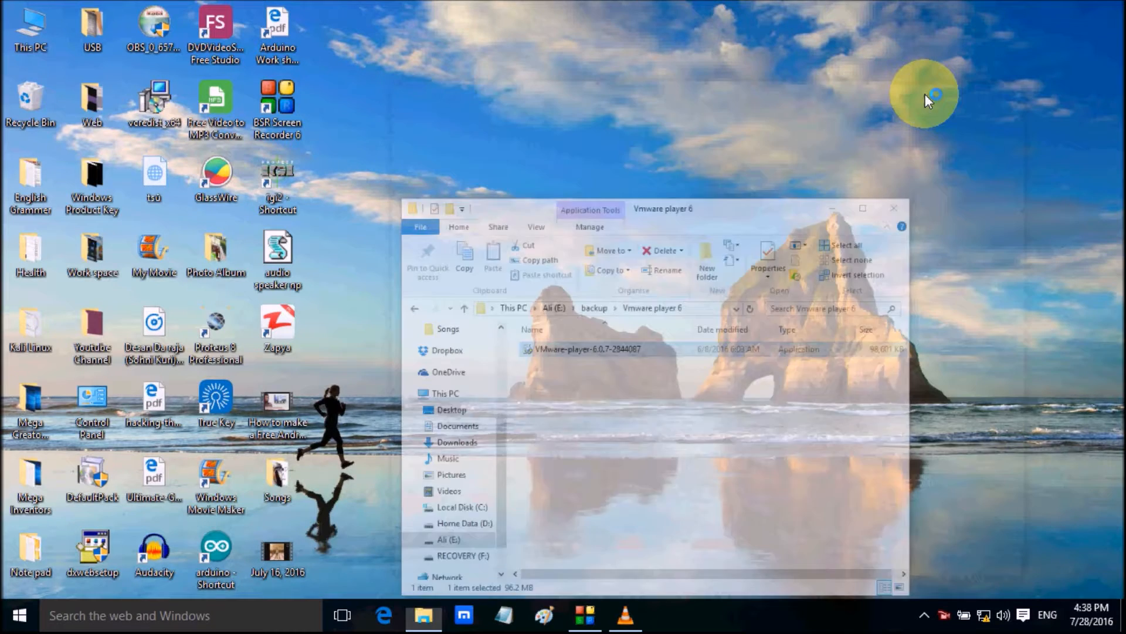
right_click(925, 94)
click(957, 142)
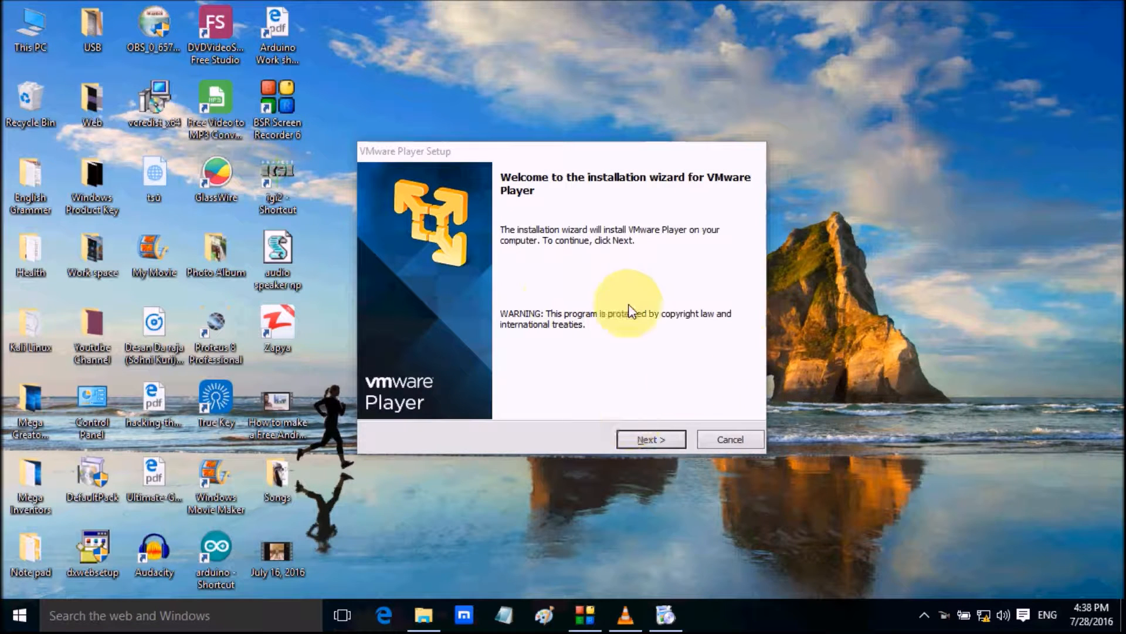
Proceed past the setup welcome page and accept the VMware Player license agreement terms
click(630, 440)
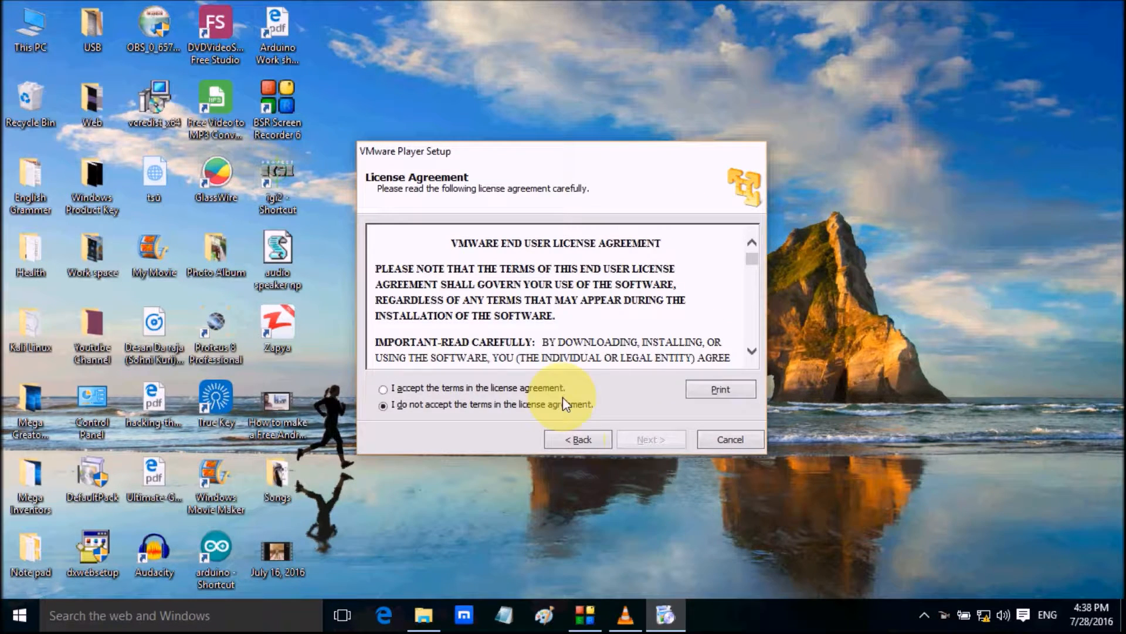
click(530, 385)
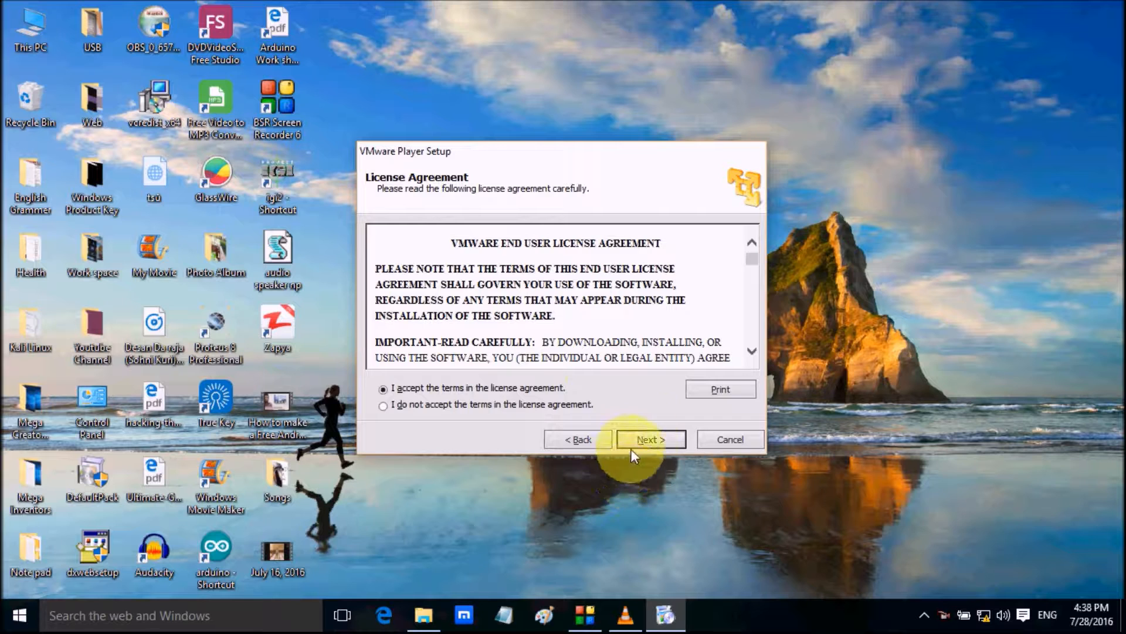
click(646, 440)
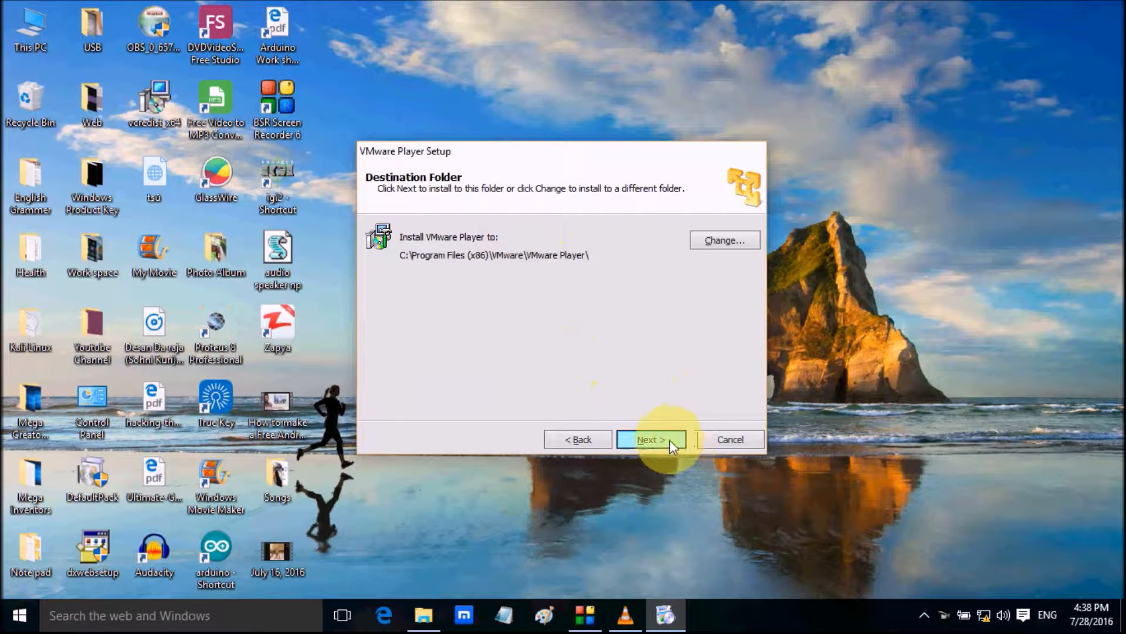
Install VMware Player with the default folder, update, feedback and shortcut options, and finish the setup wizard
click(669, 440)
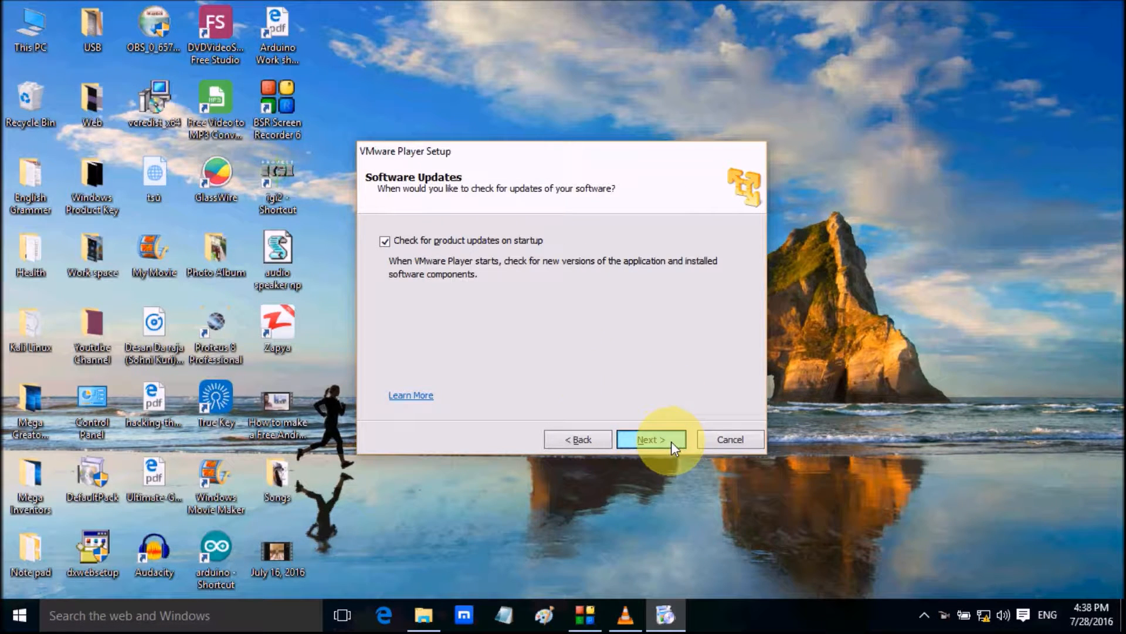
click(672, 441)
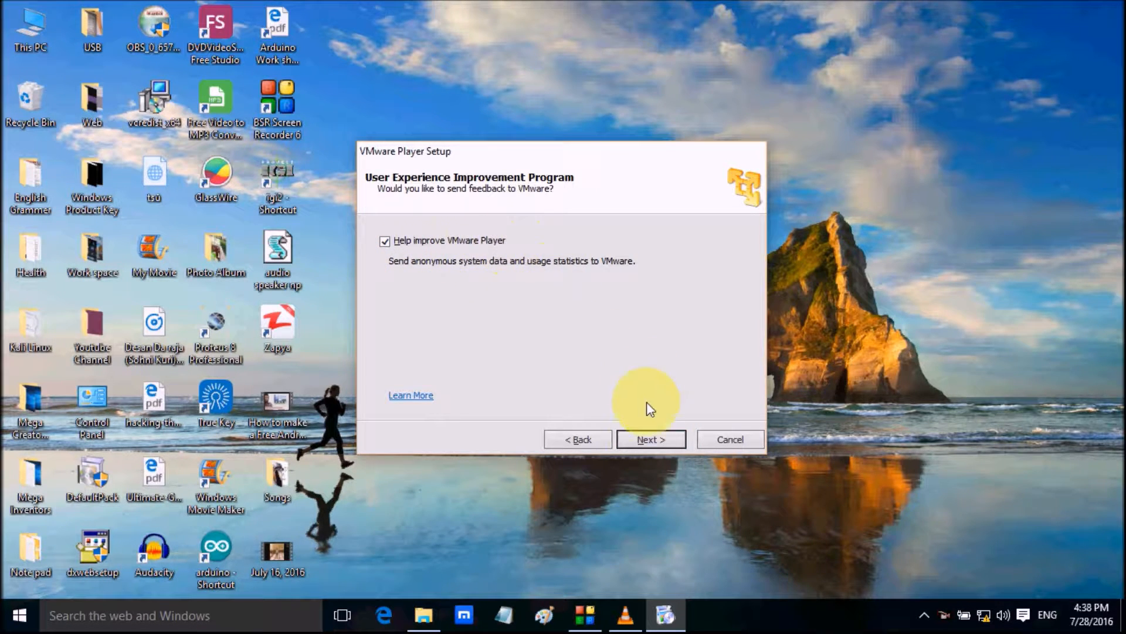
click(646, 439)
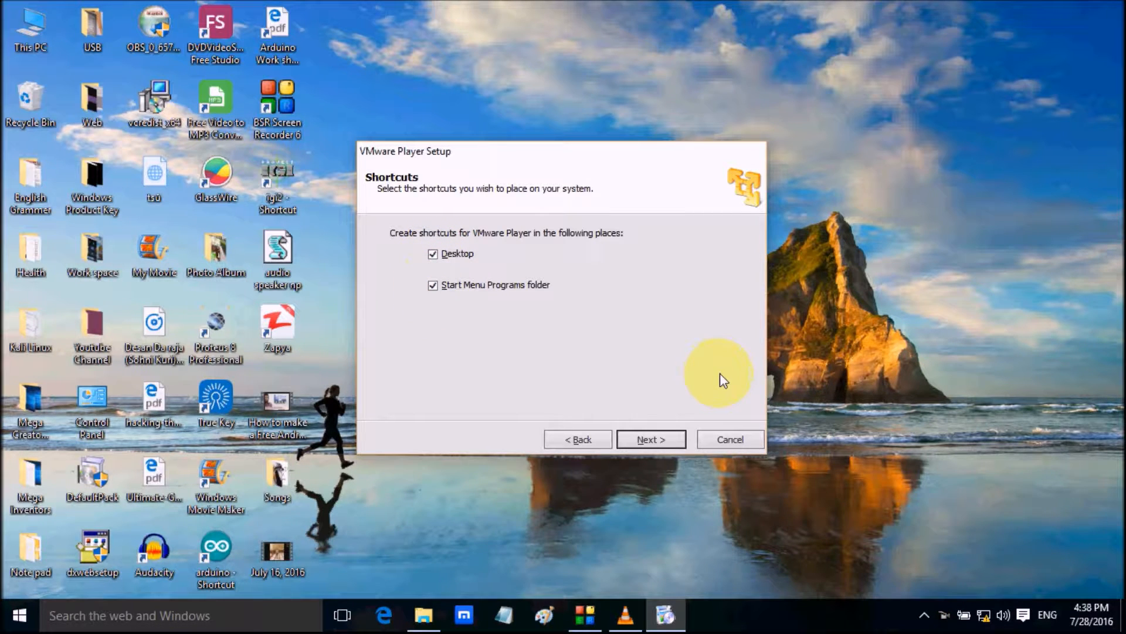
click(663, 441)
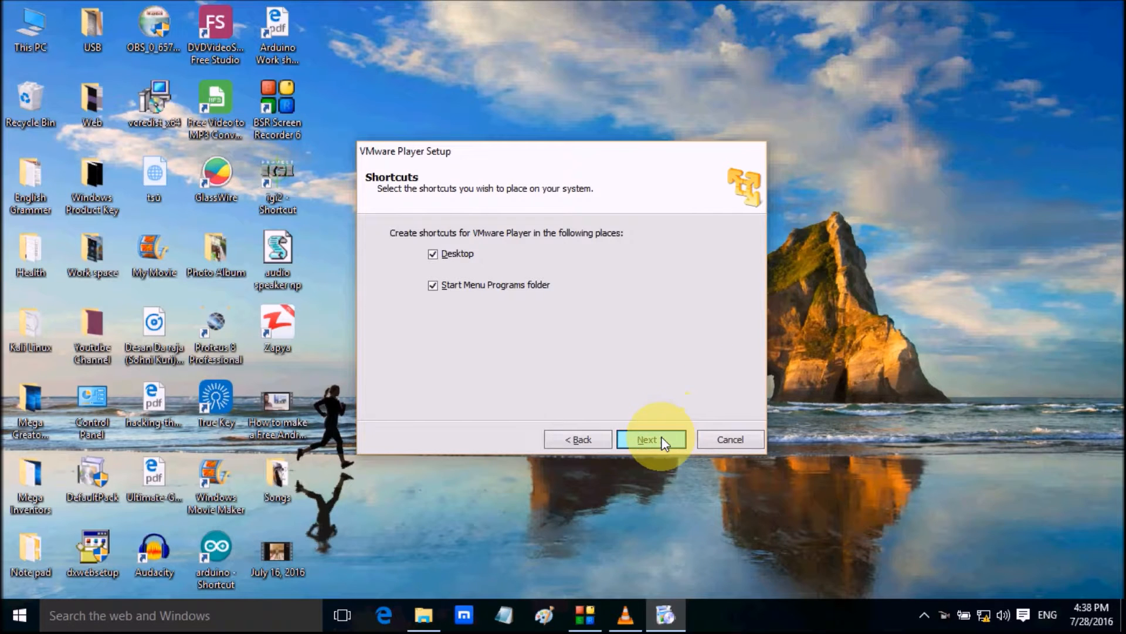
click(654, 441)
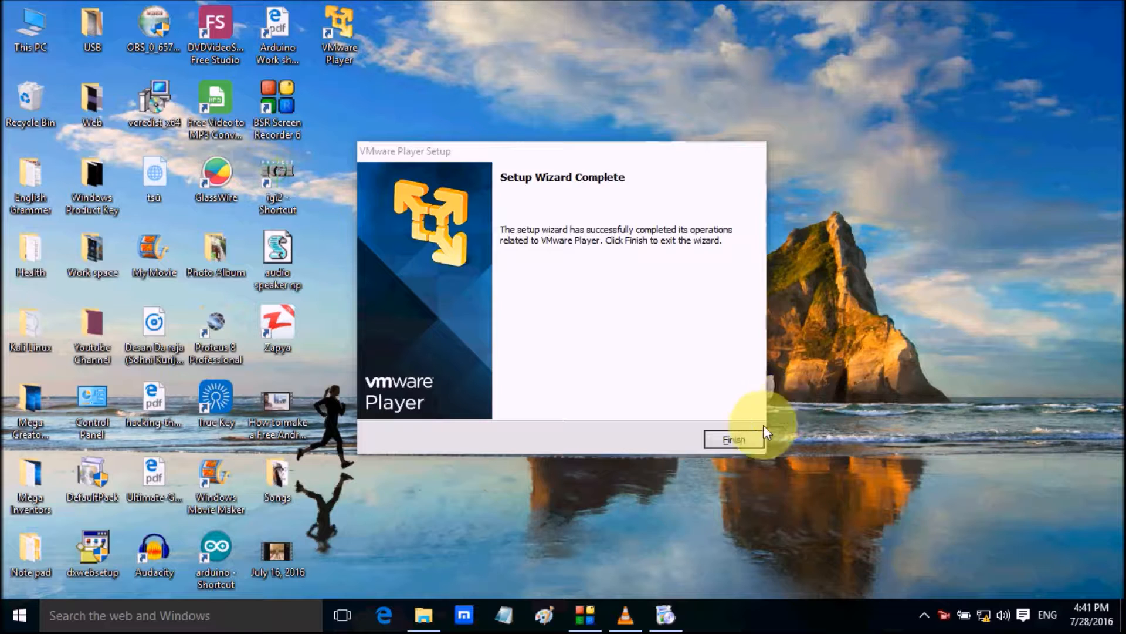
click(745, 439)
Refresh the desktop and open VMware Player on its Home page
right_click(759, 311)
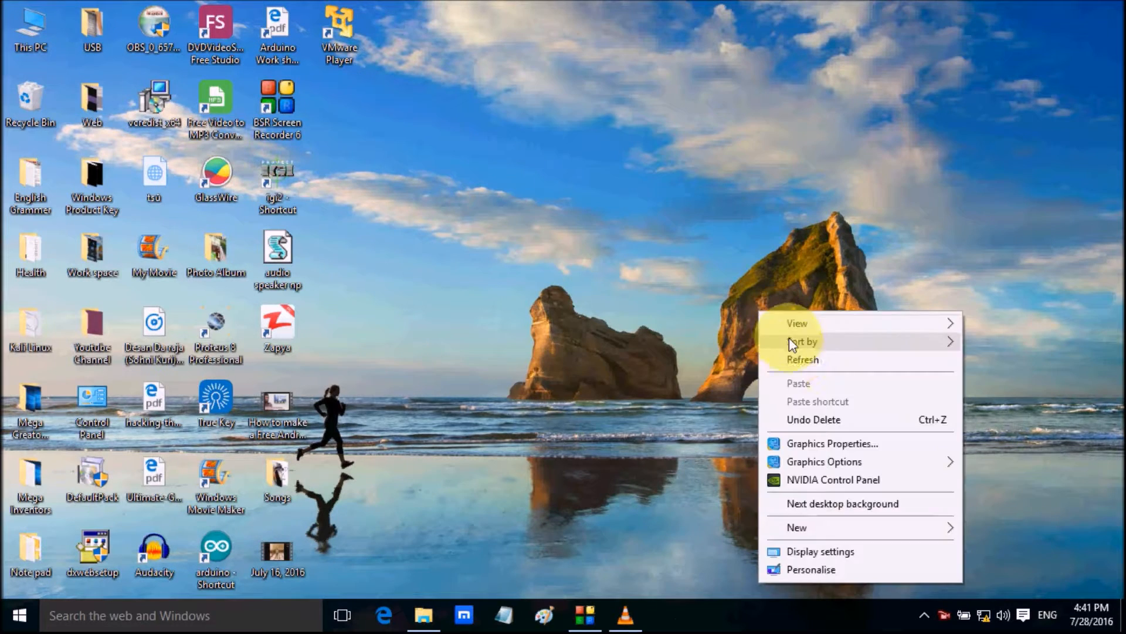
click(794, 356)
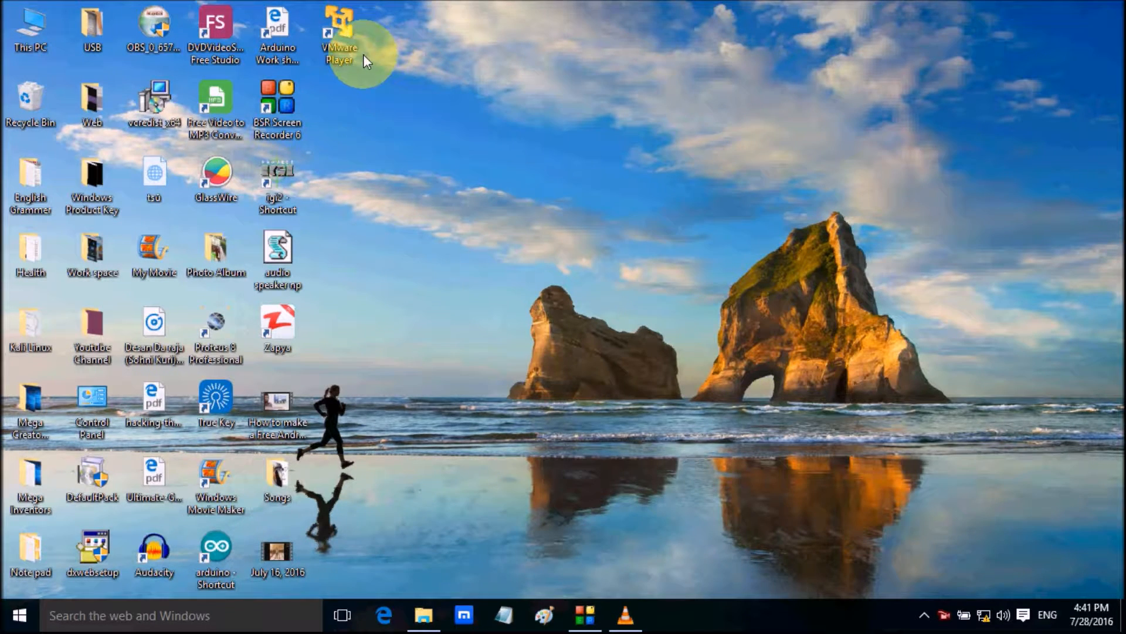
double_click(336, 41)
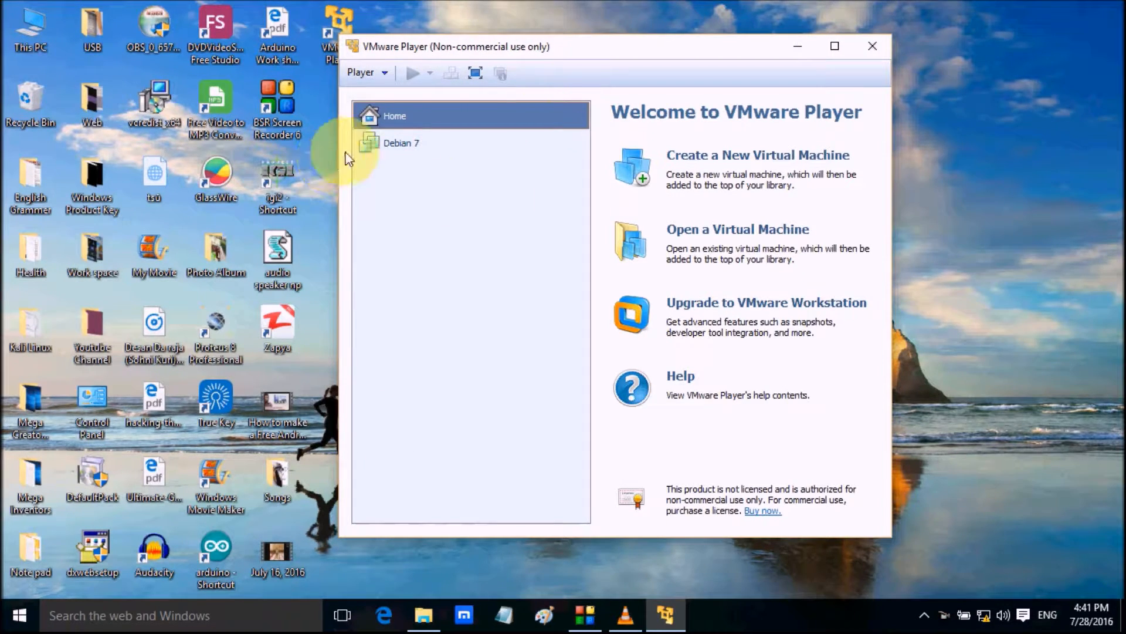
click(425, 140)
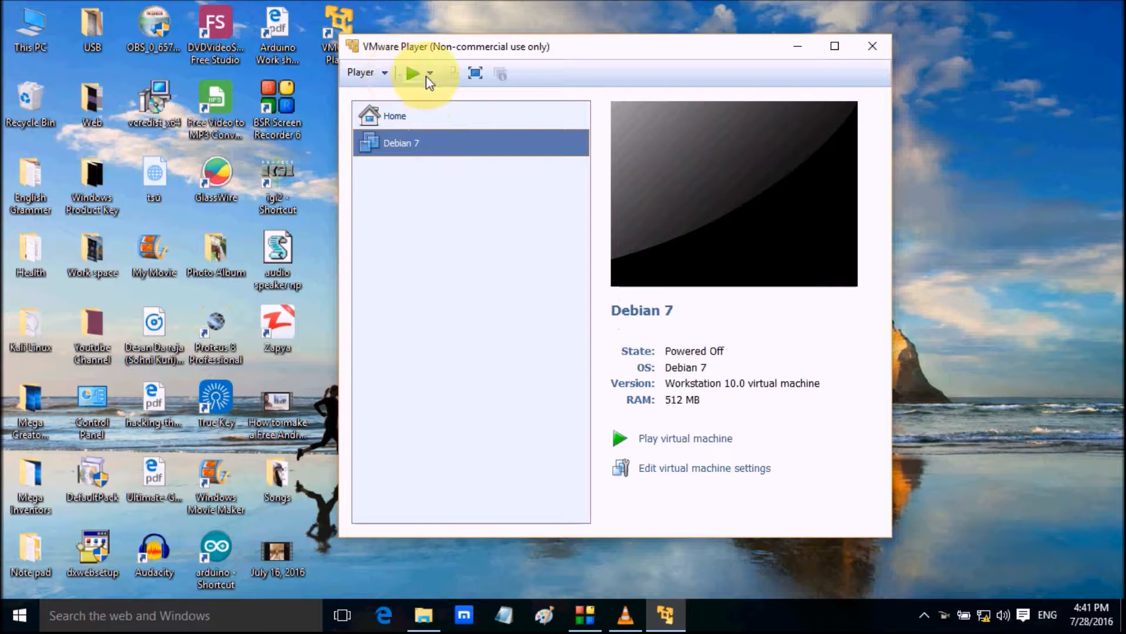
click(388, 115)
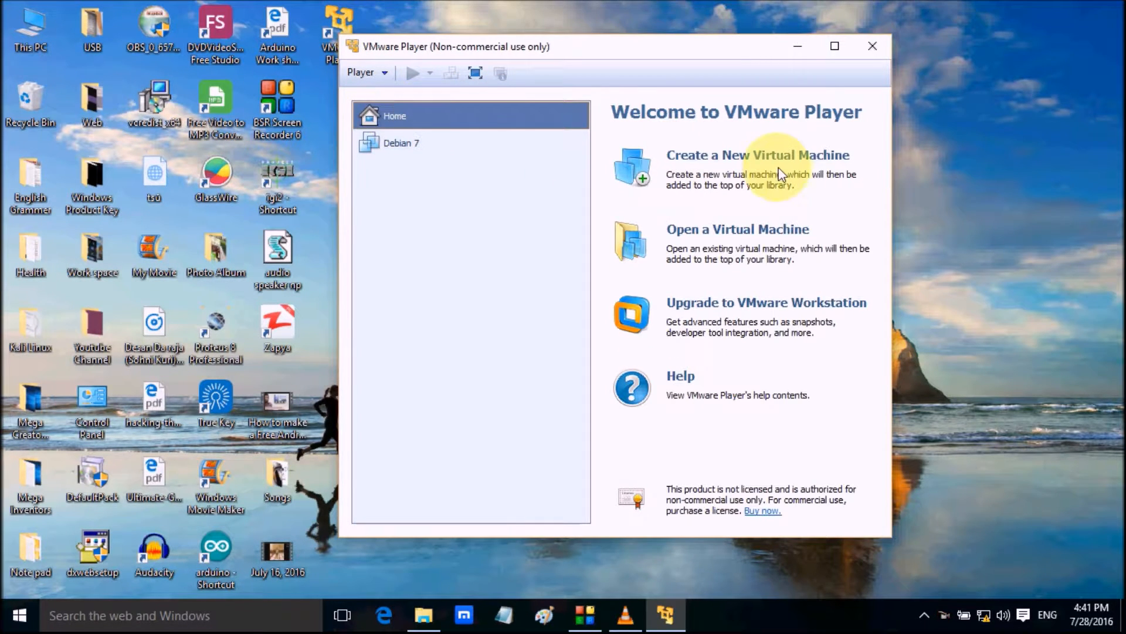
Start a new virtual machine that installs from the kali-linux-2016.1-i386 disc image in the Downloads folder
click(764, 158)
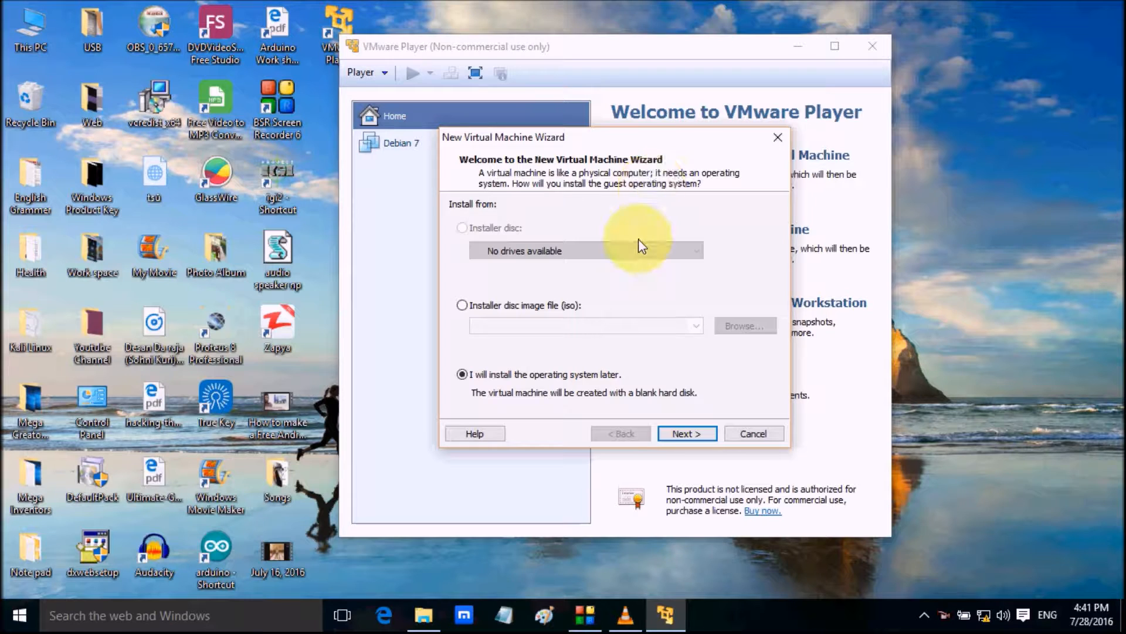
click(502, 306)
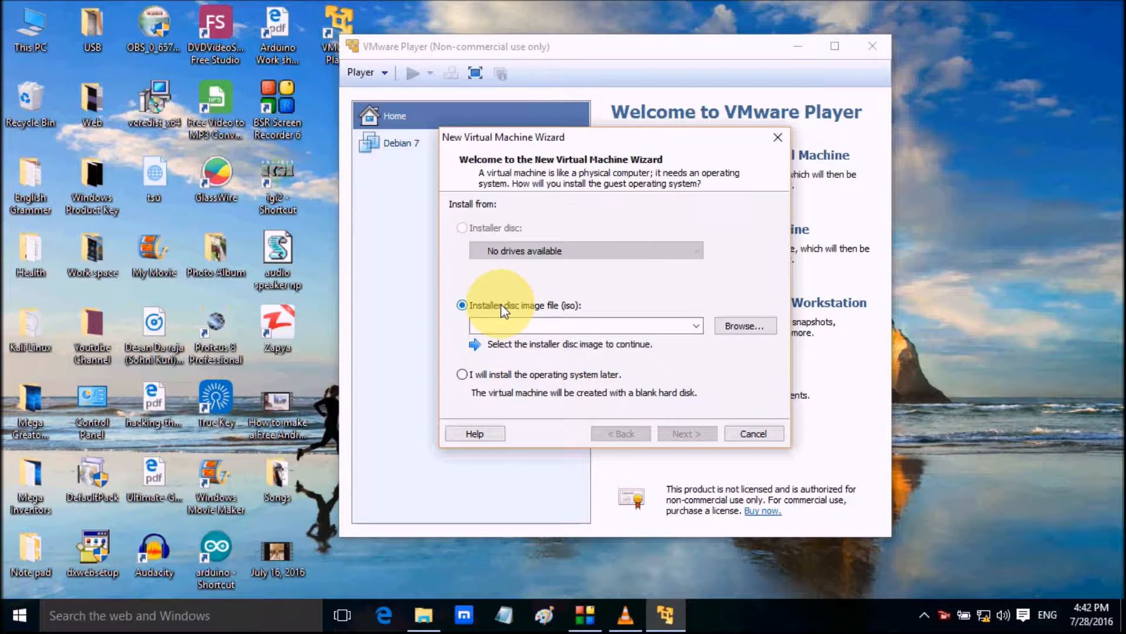
click(744, 326)
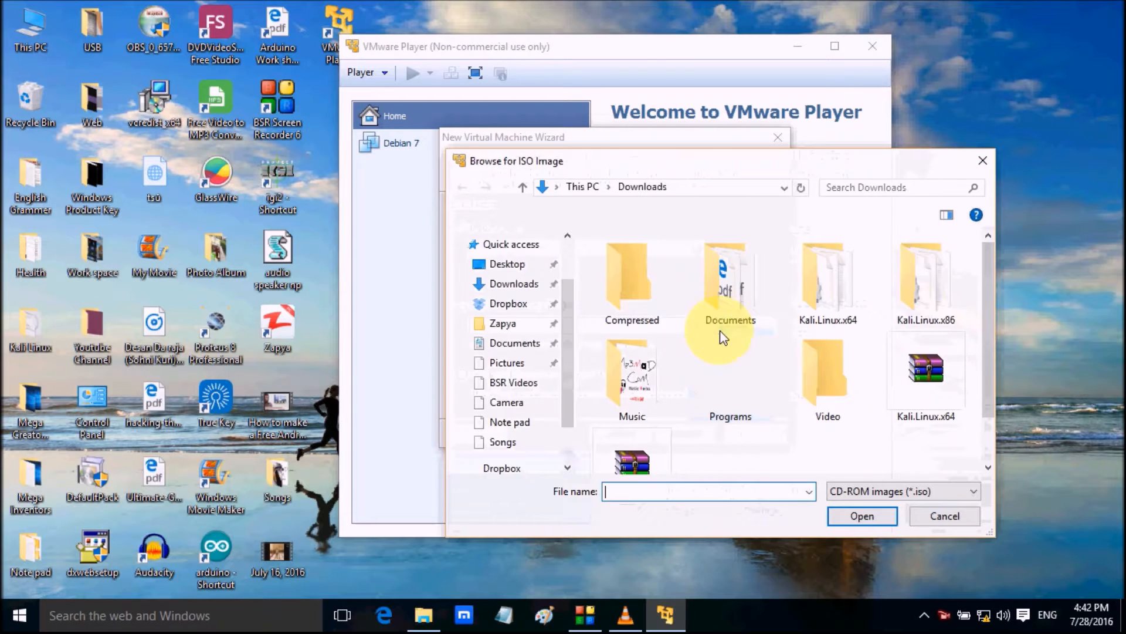
click(1054, 196)
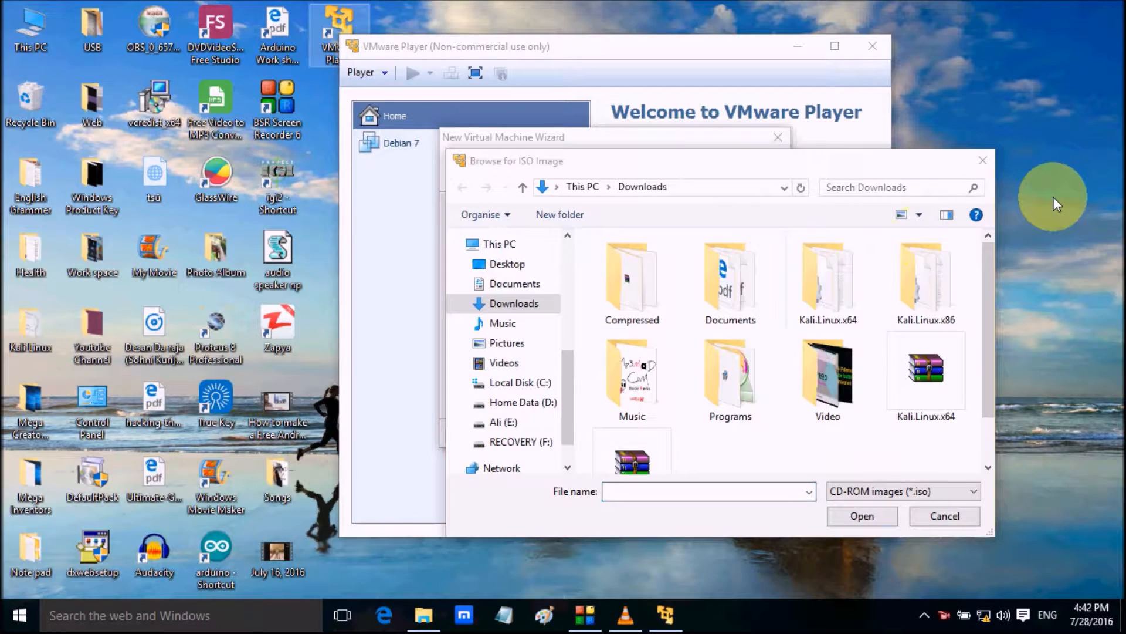
scroll(931, 415, down, 2)
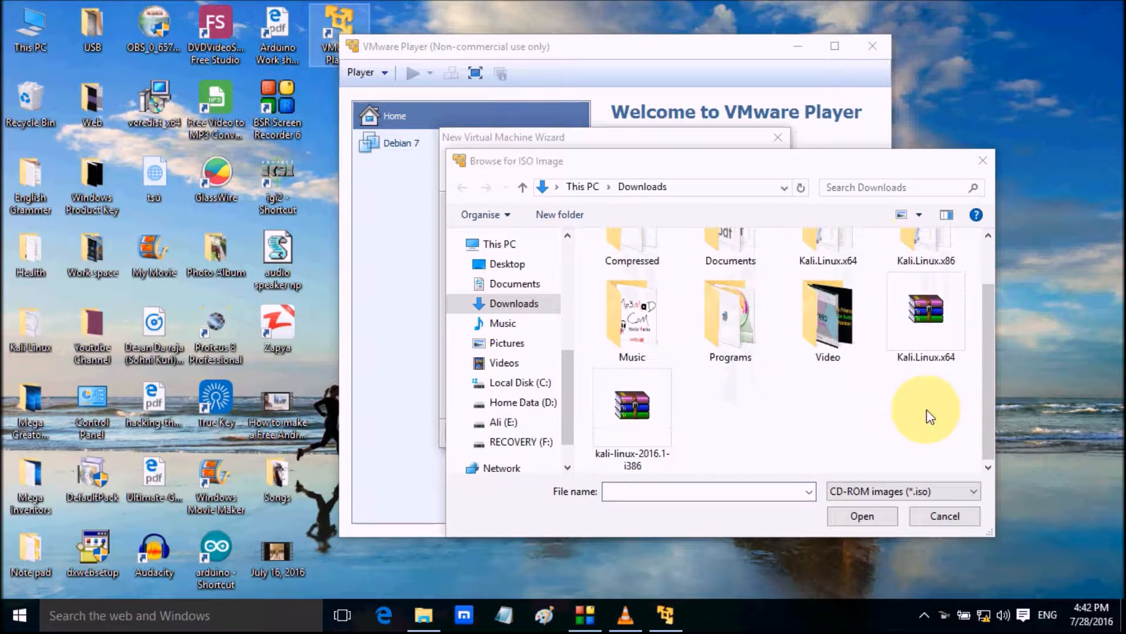
click(656, 410)
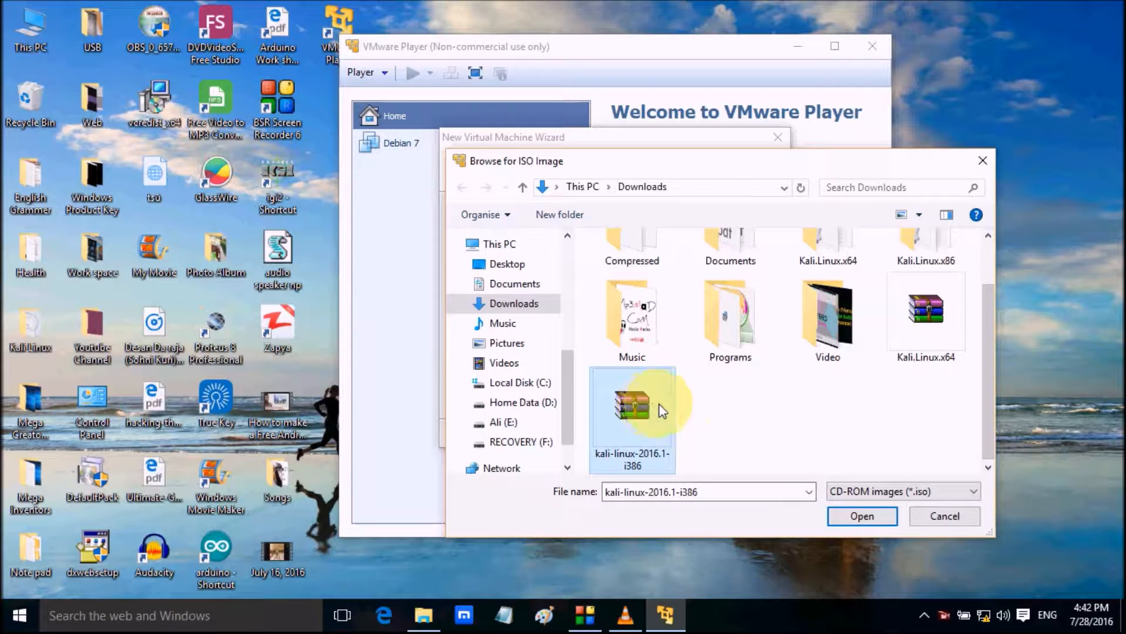
click(863, 517)
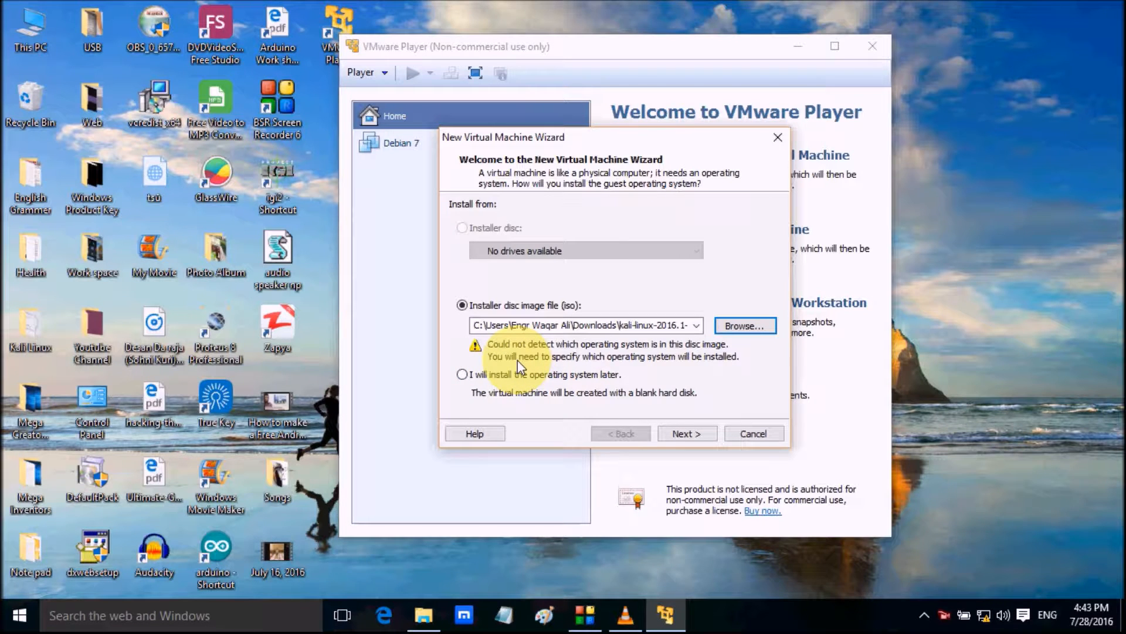
click(689, 434)
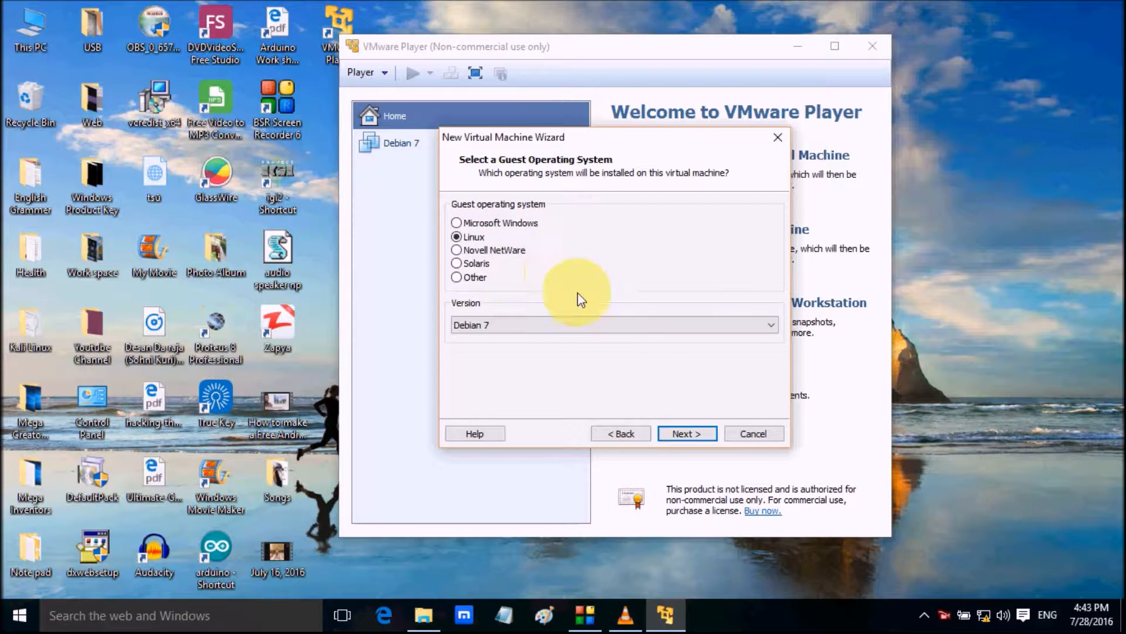
Keep Linux with version Debian 7 as the guest operating system and name the virtual machine "Kali 2016"
click(675, 433)
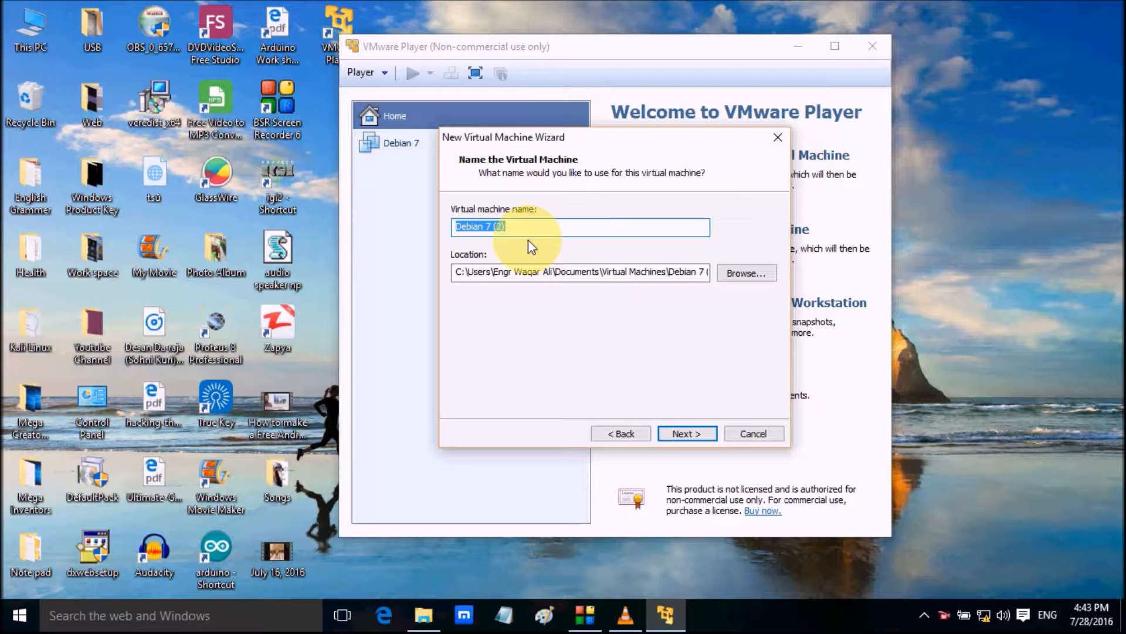
text(k)
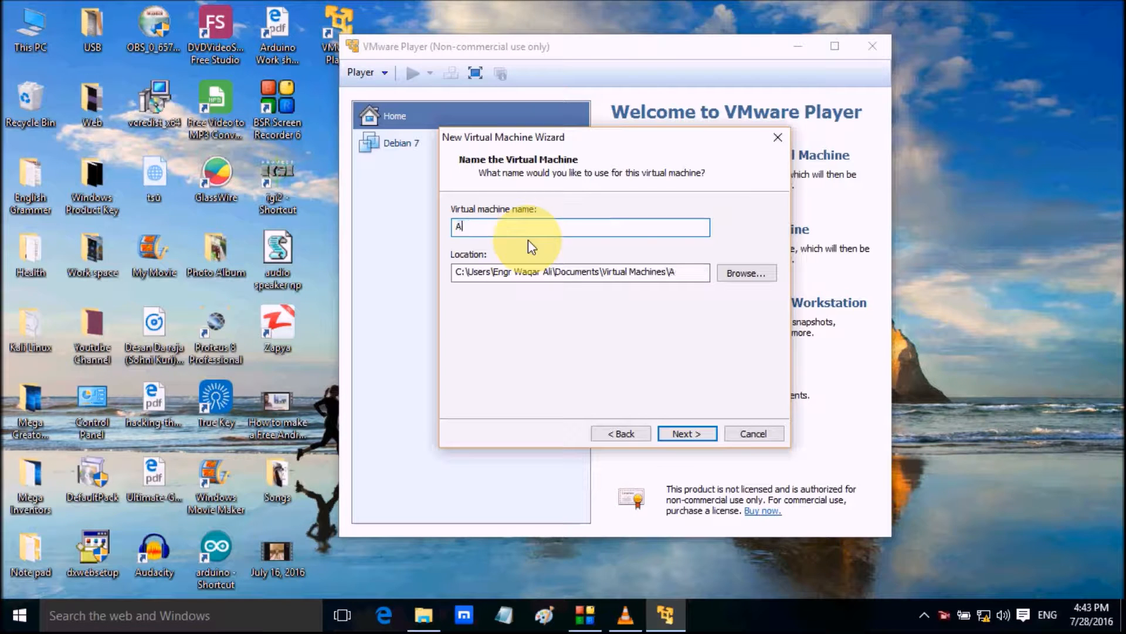
key(BackSpace)
text(Kali 2016)
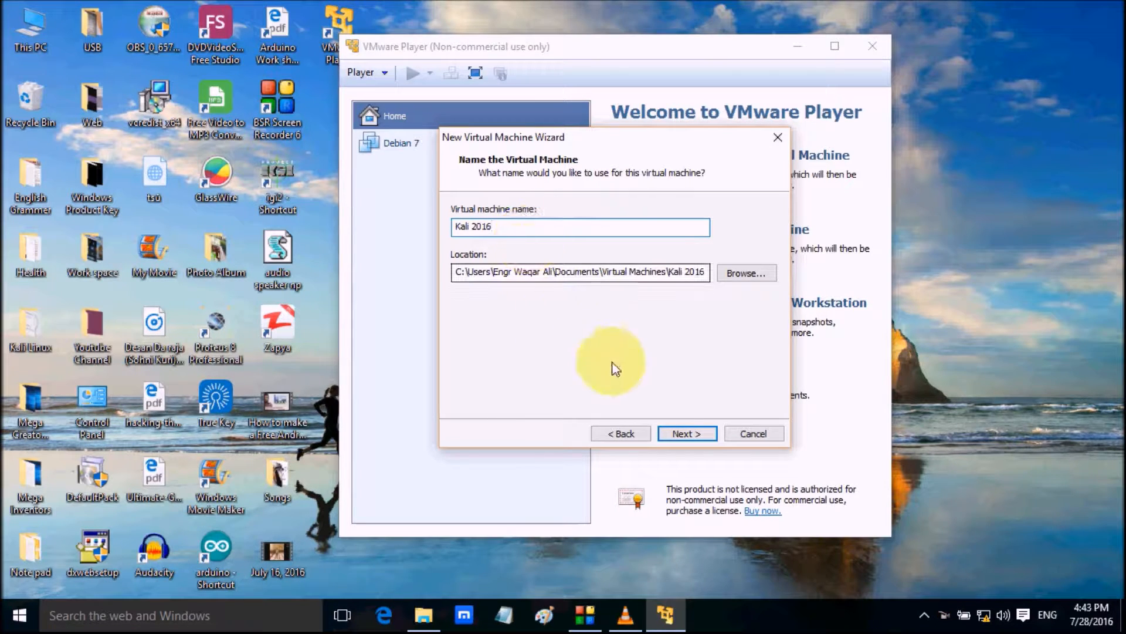
click(693, 434)
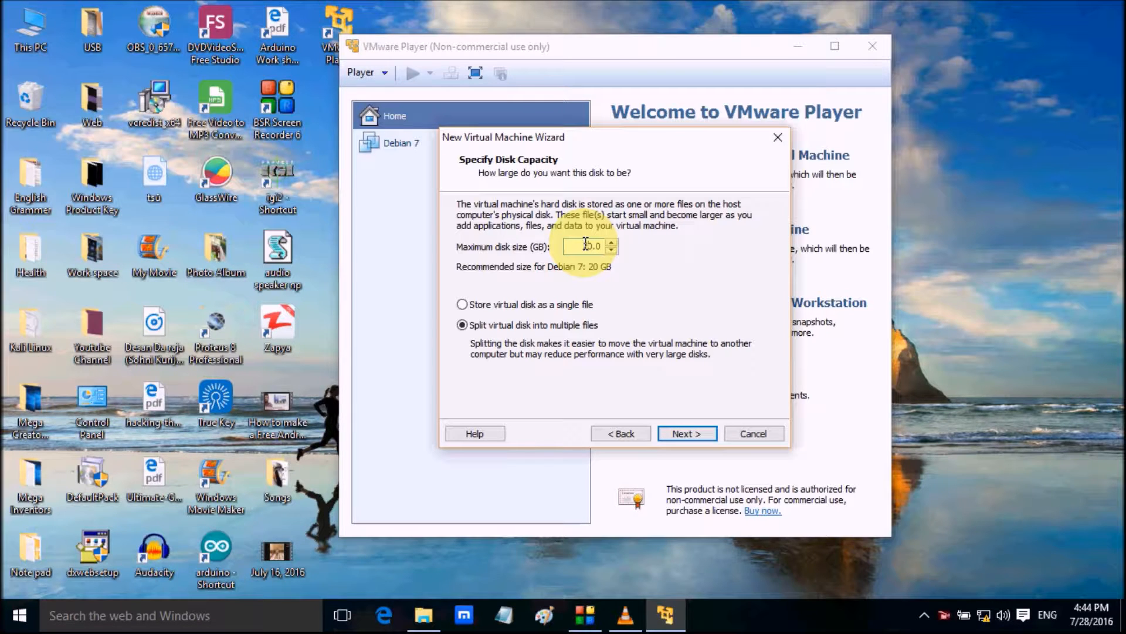
Set the maximum disk size to 40 GB and store the virtual disk as a single file
key(BackSpace)
key(BackSpace)
text(40)
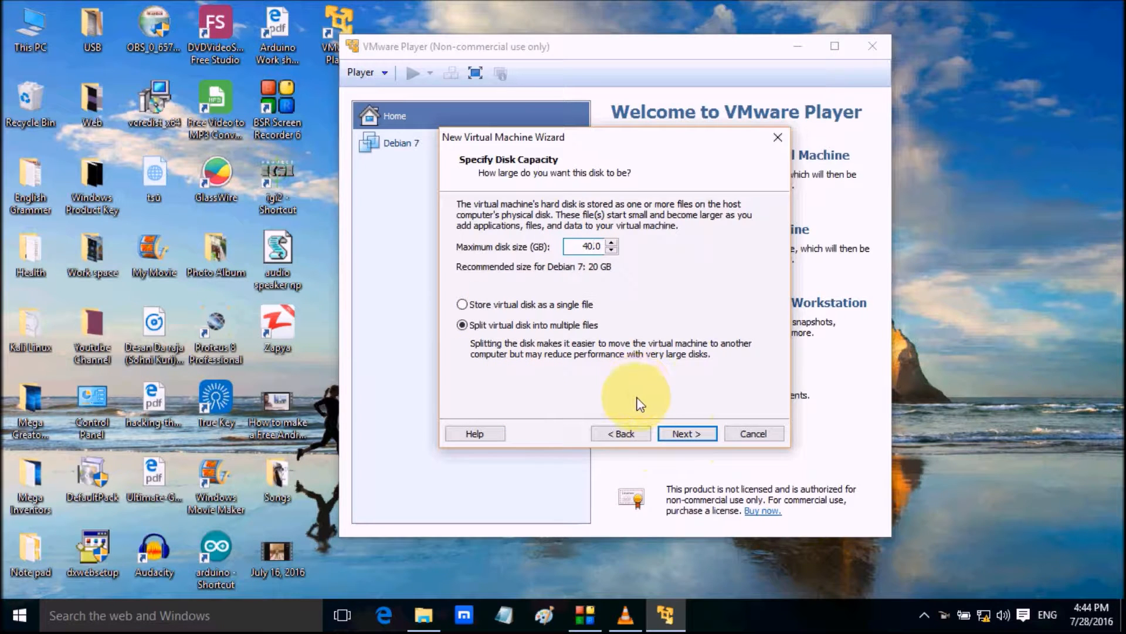
click(944, 352)
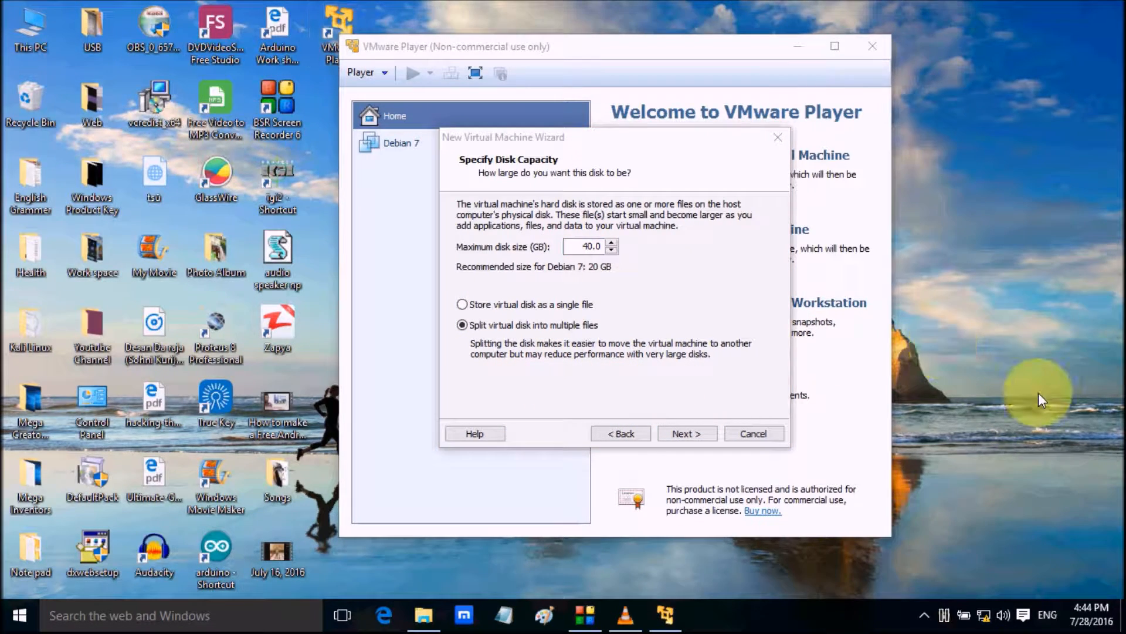
click(494, 304)
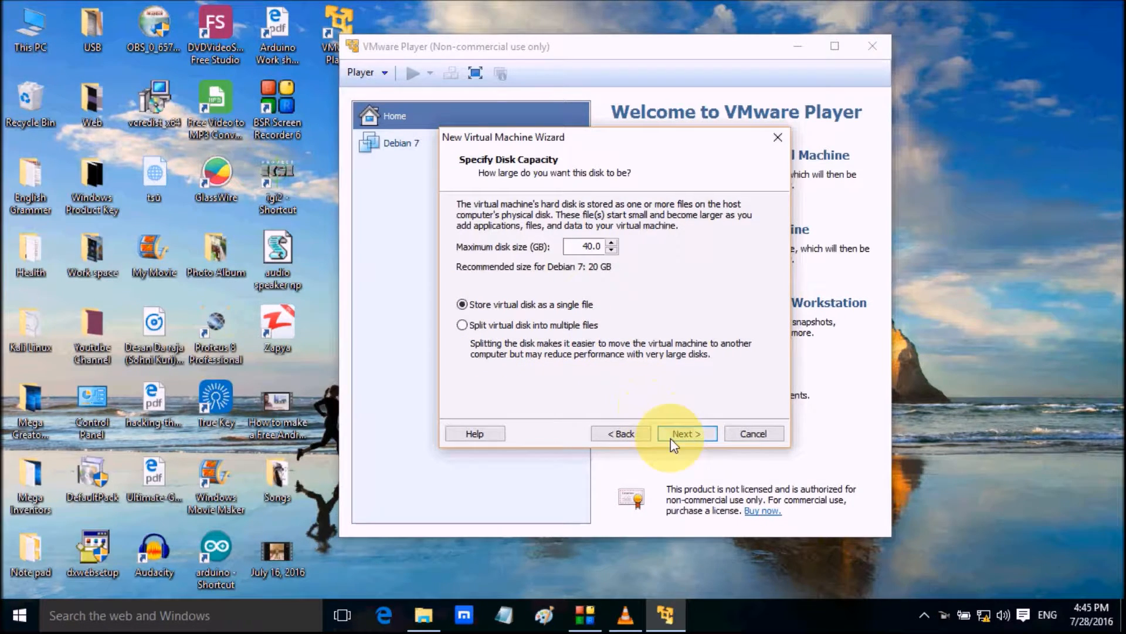
click(693, 436)
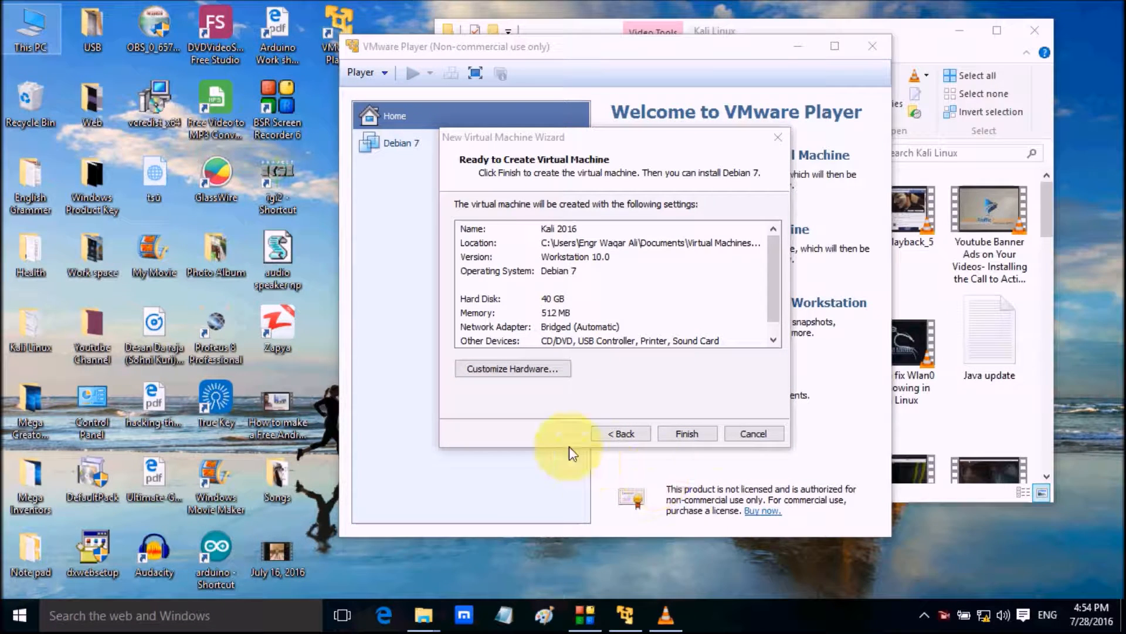
Customize the virtual machine's hardware and set its memory to 1100 MB
click(539, 368)
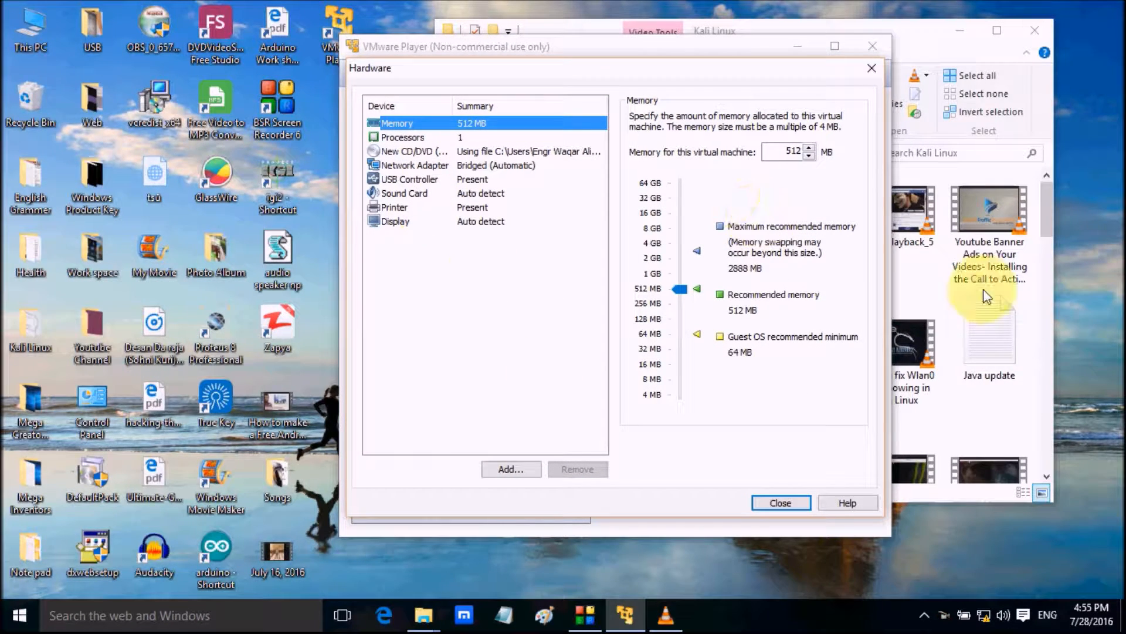
click(791, 155)
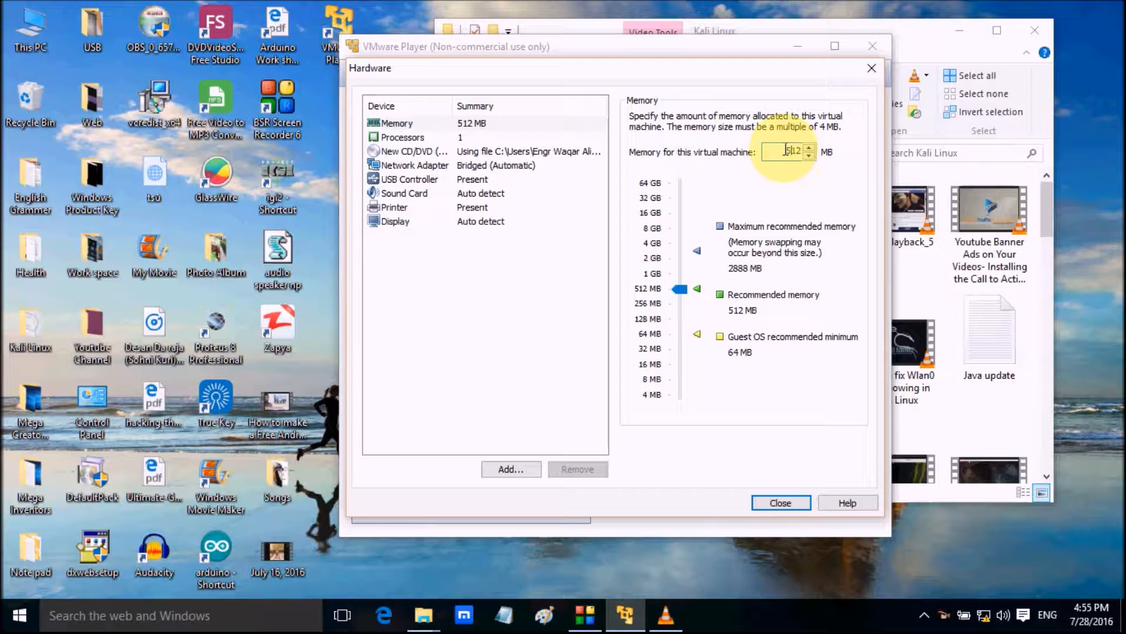
double_click(786, 151)
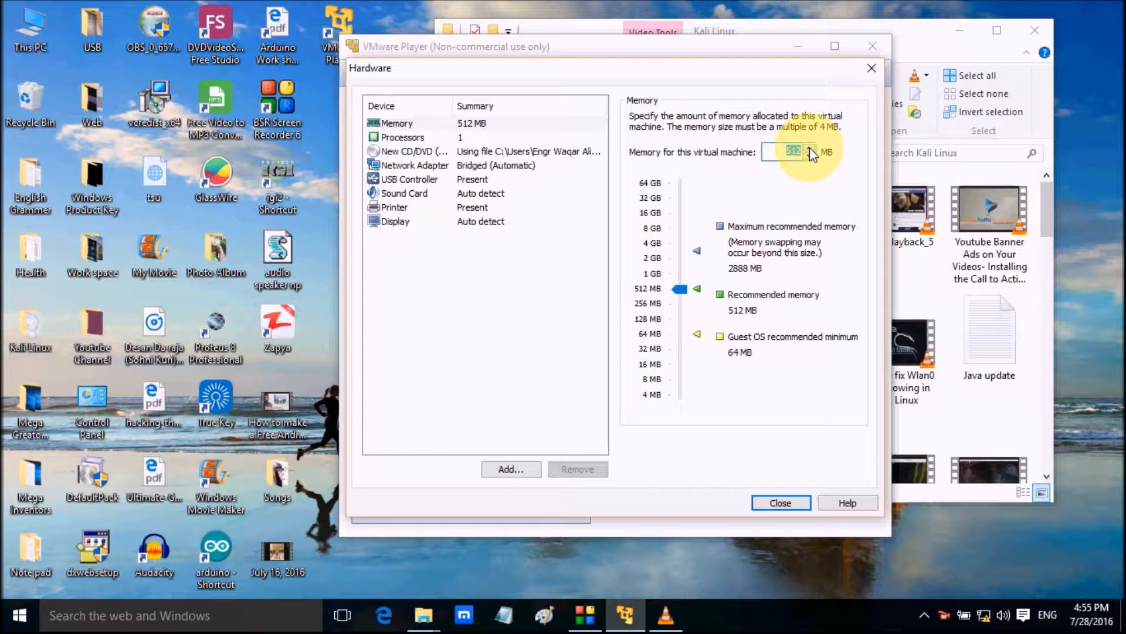
double_click(810, 147)
drag(680, 281, 679, 273)
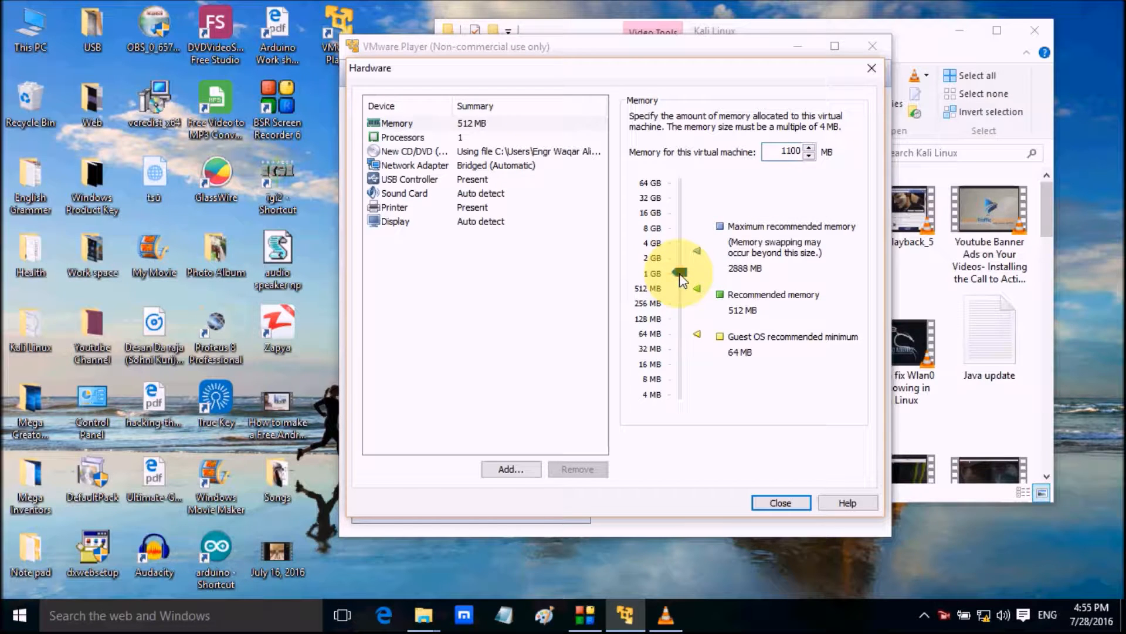
Review the available processor core counts, leaving the virtual machine at 1 core
click(411, 137)
click(776, 119)
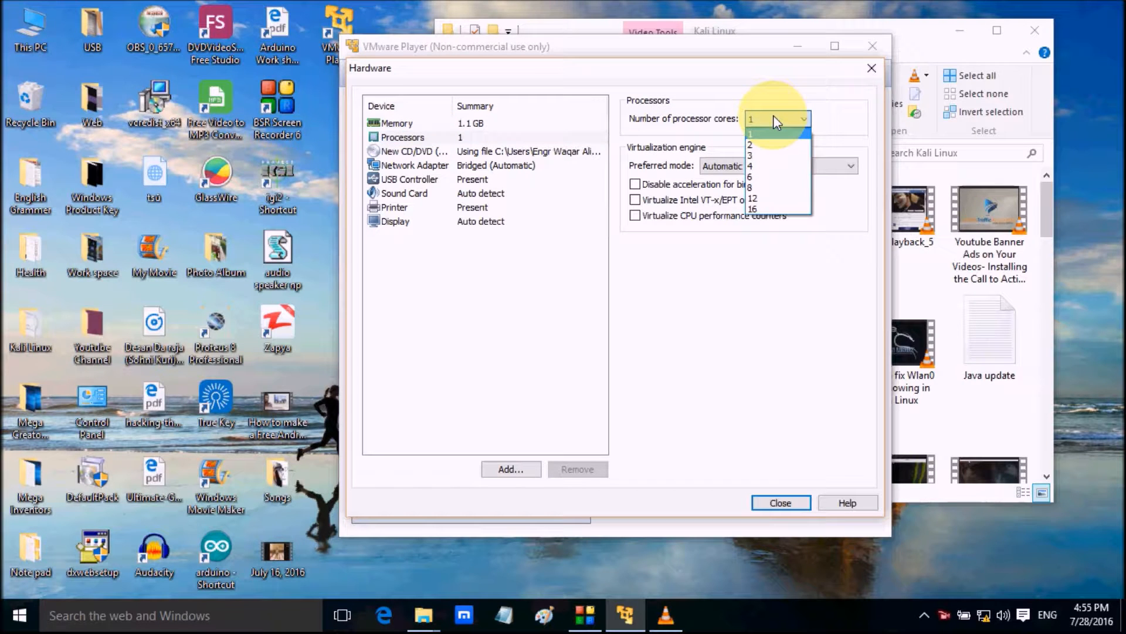
click(836, 117)
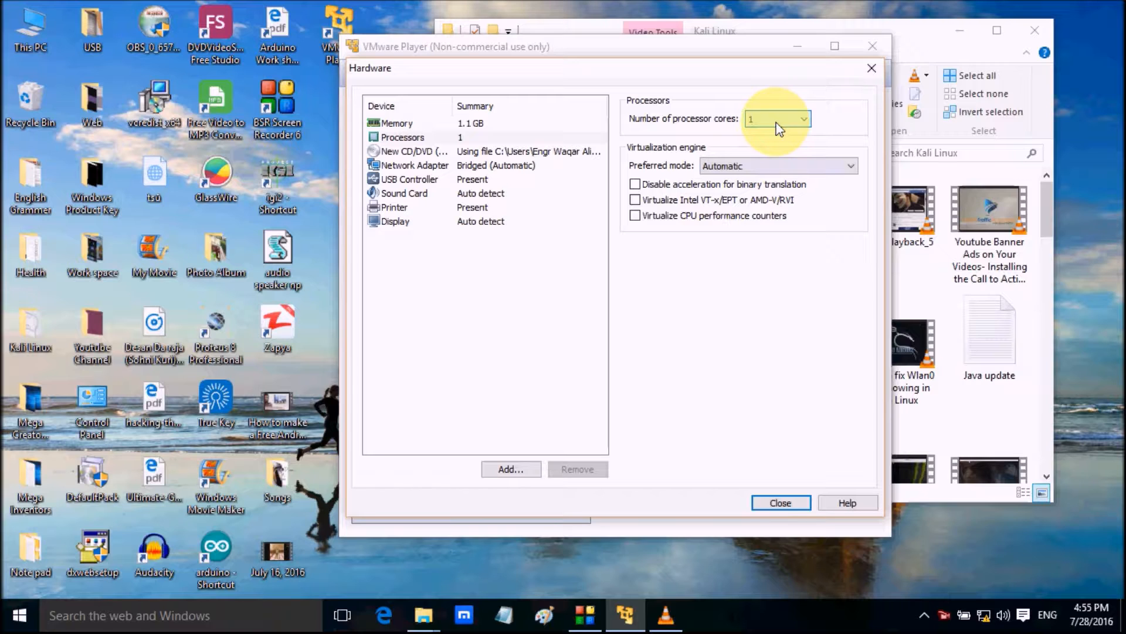
Keep the network adapter bridged with physical network connection state replication enabled, and finish creating the virtual machine
click(446, 166)
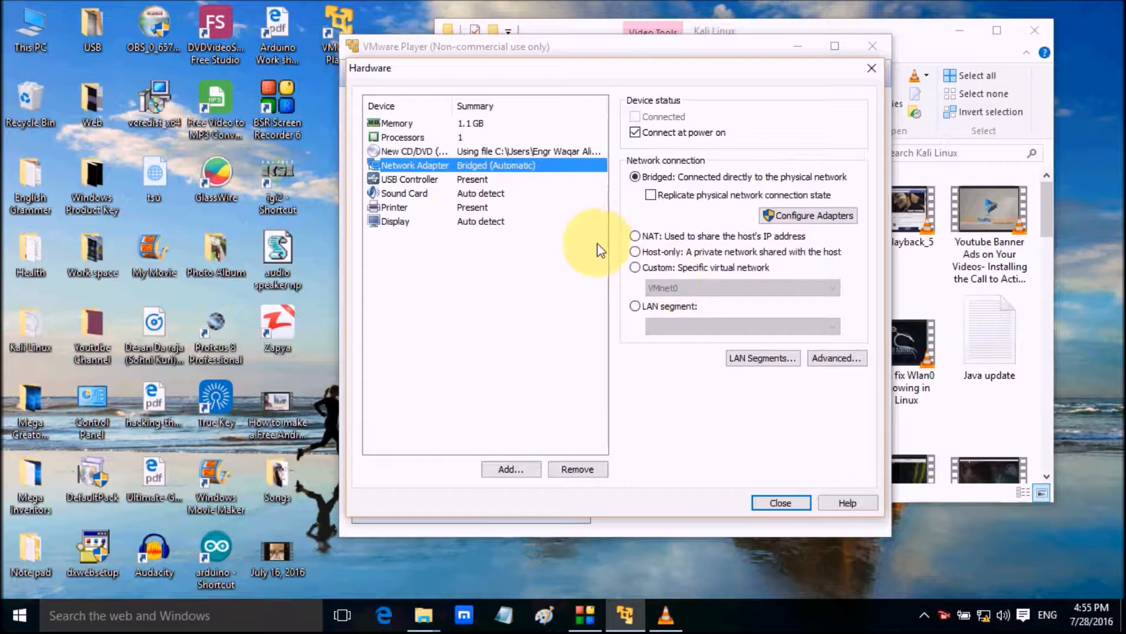
click(636, 236)
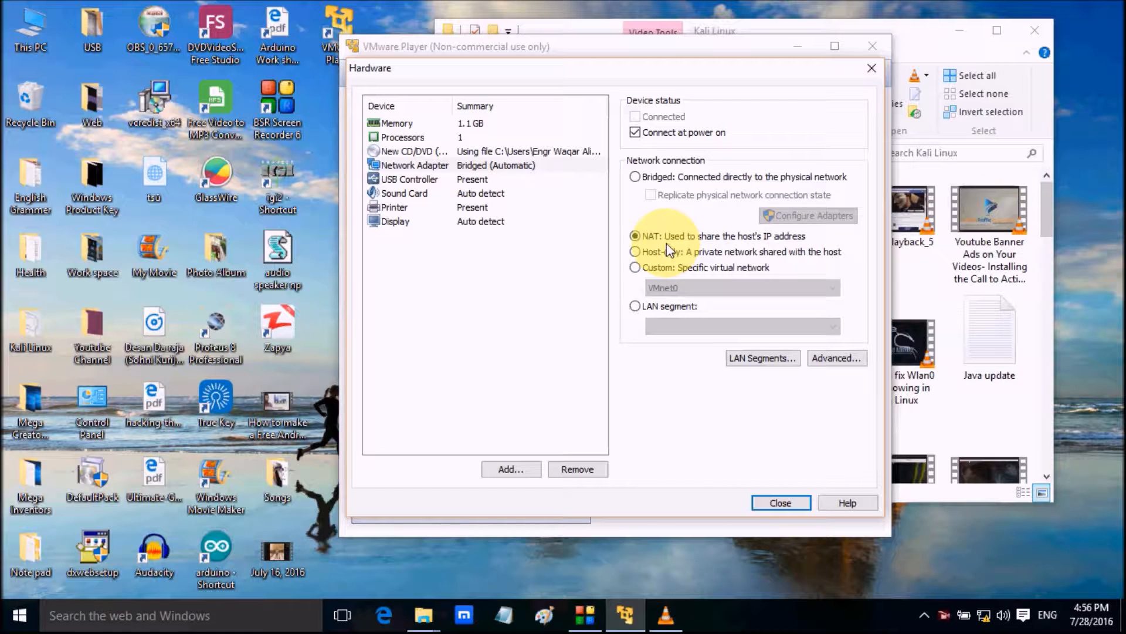
click(636, 176)
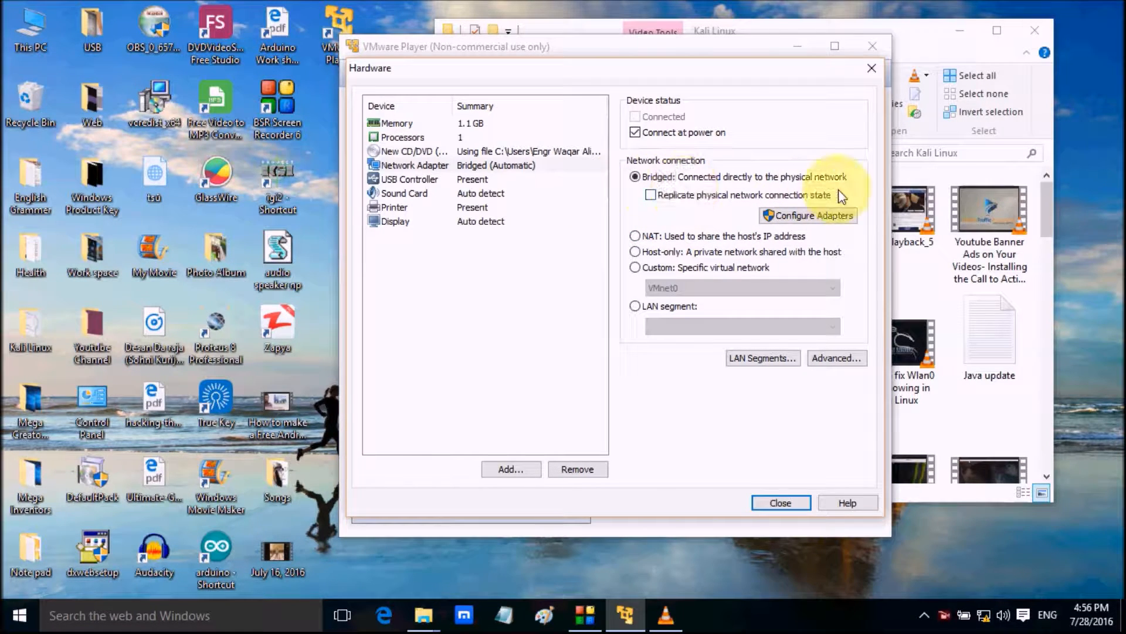
click(693, 196)
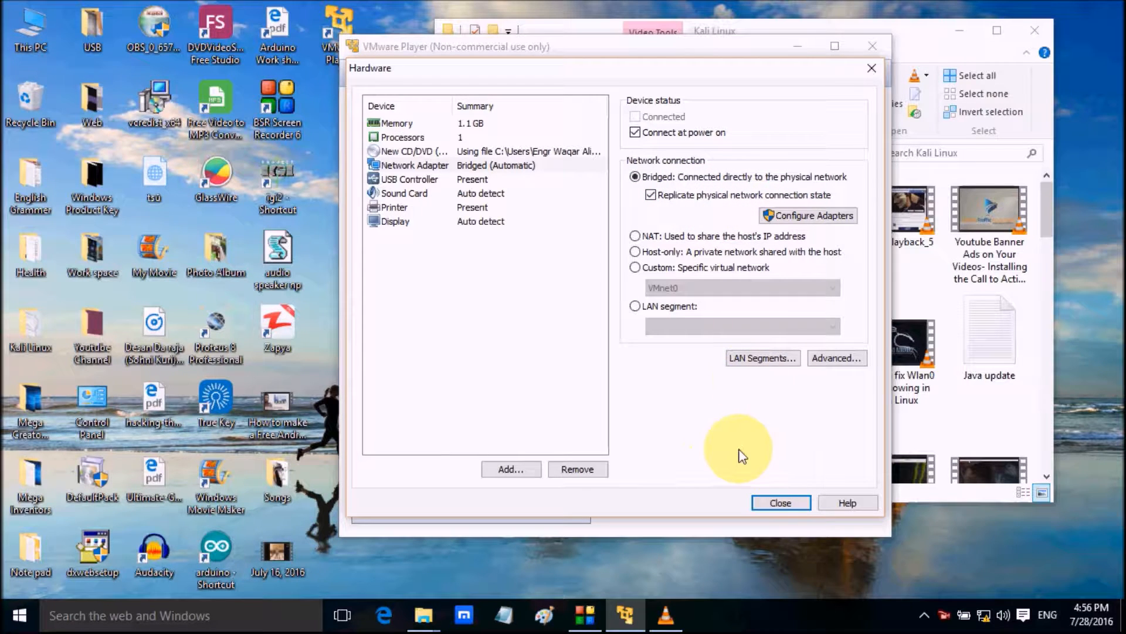
click(769, 503)
click(684, 427)
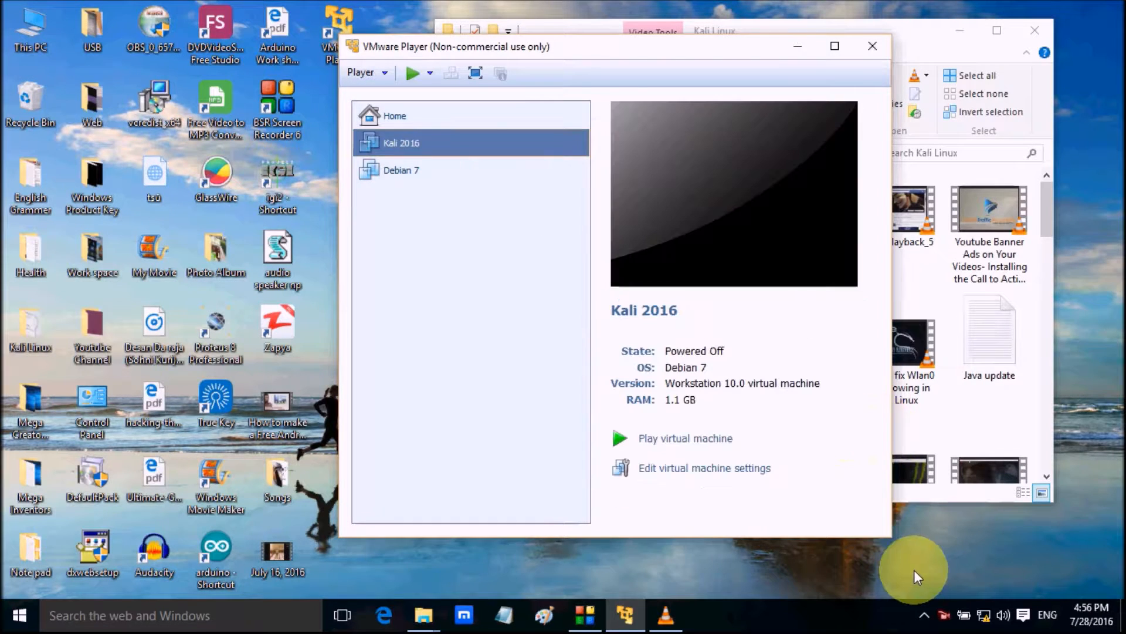
Power on the Kali 2016 virtual machine
click(915, 572)
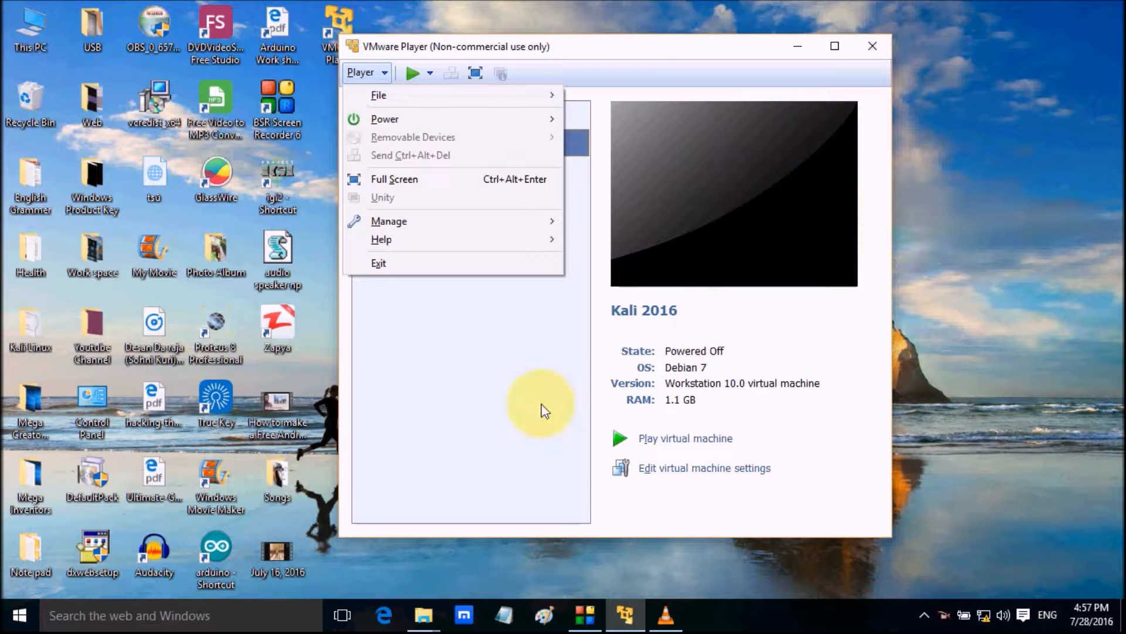
click(538, 405)
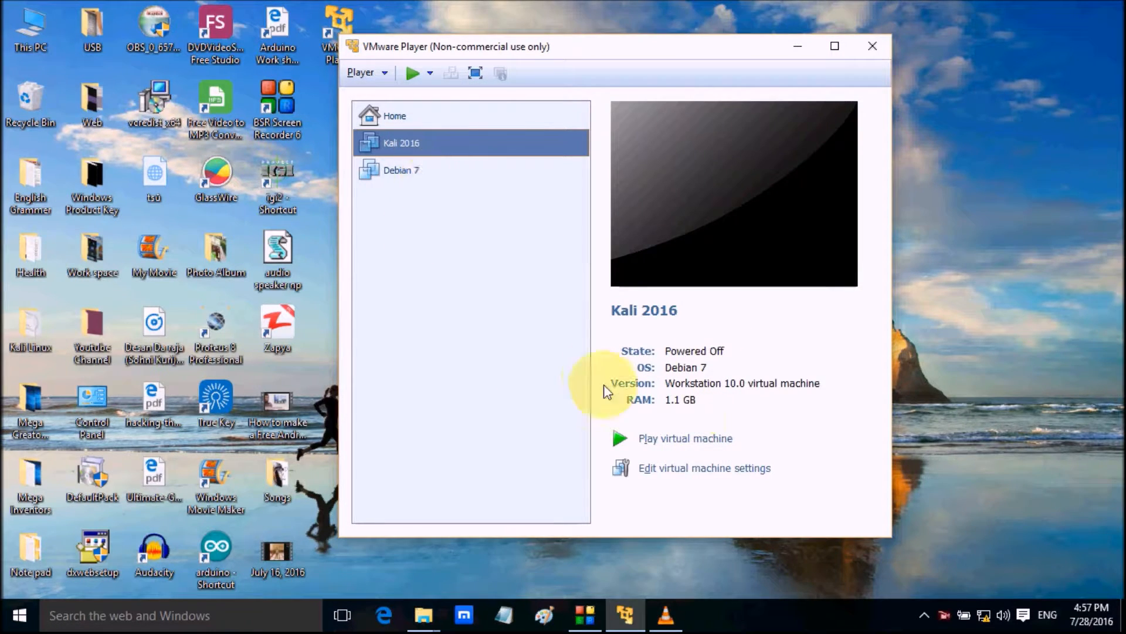
click(690, 441)
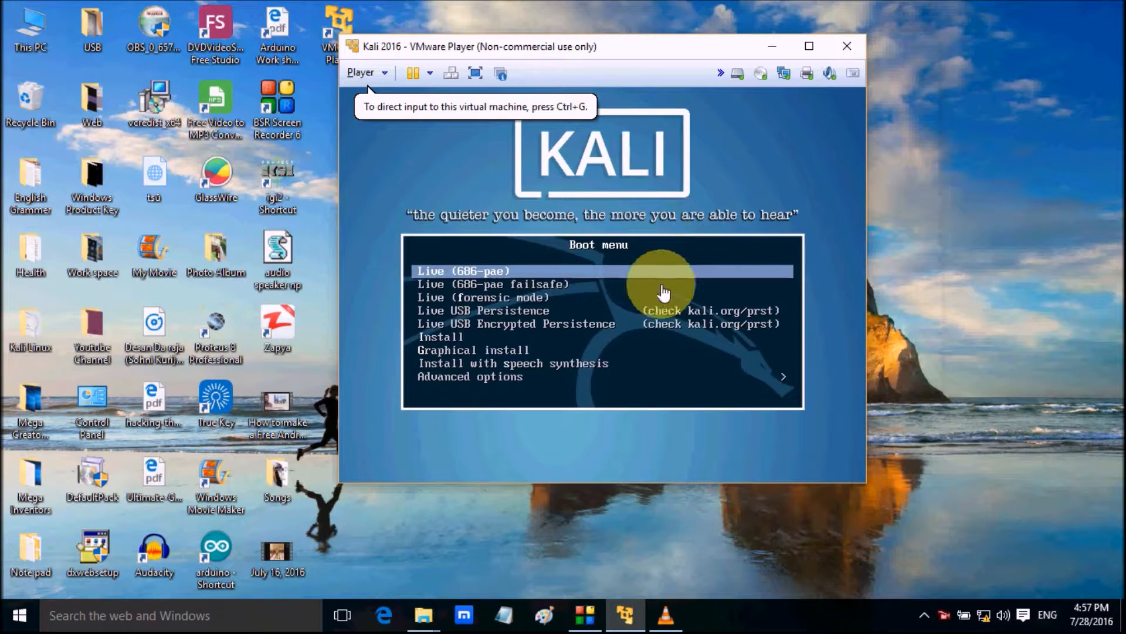
Direct input to the virtual machine and start Graphical install from the Kali boot menu
click(583, 368)
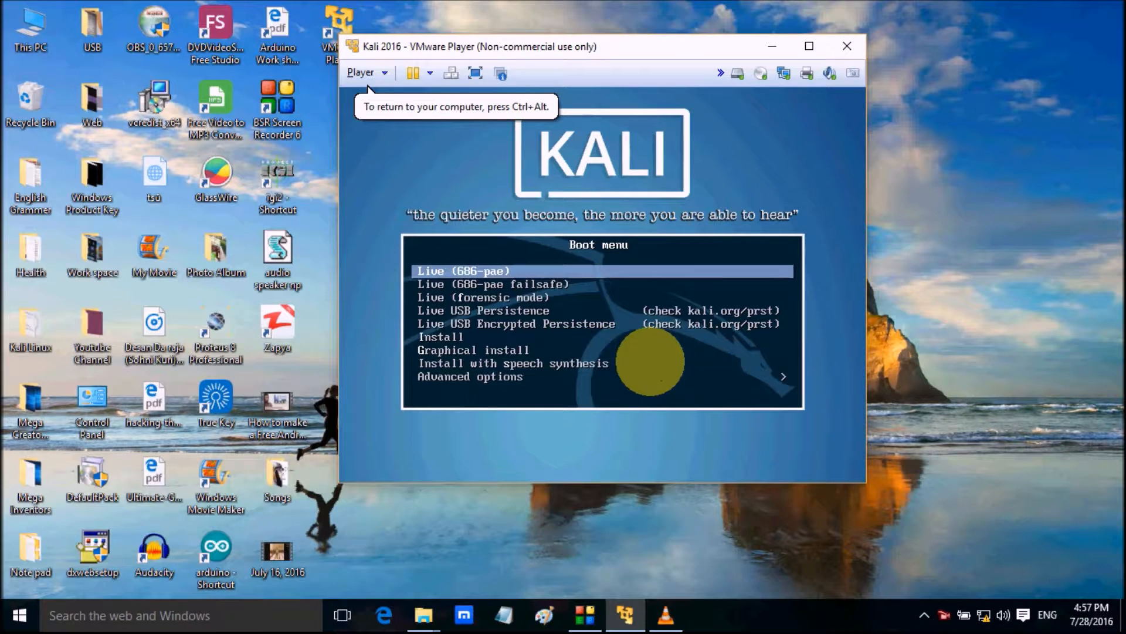
key(Down)
key(Down)
key(Down)
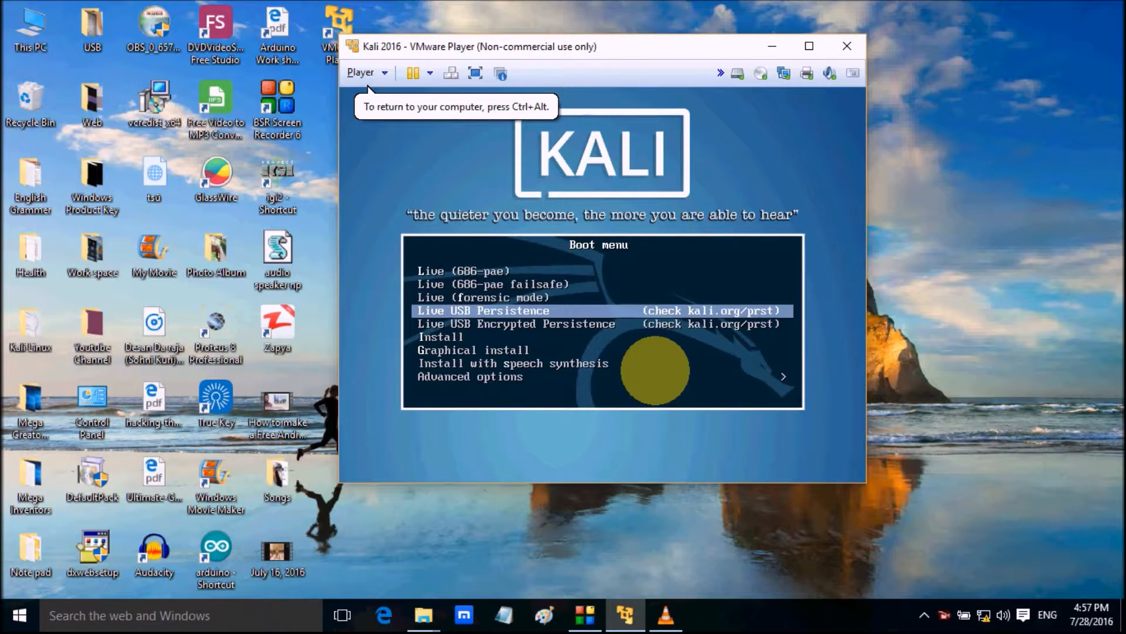
key(Down)
key(Down)
key(Down)
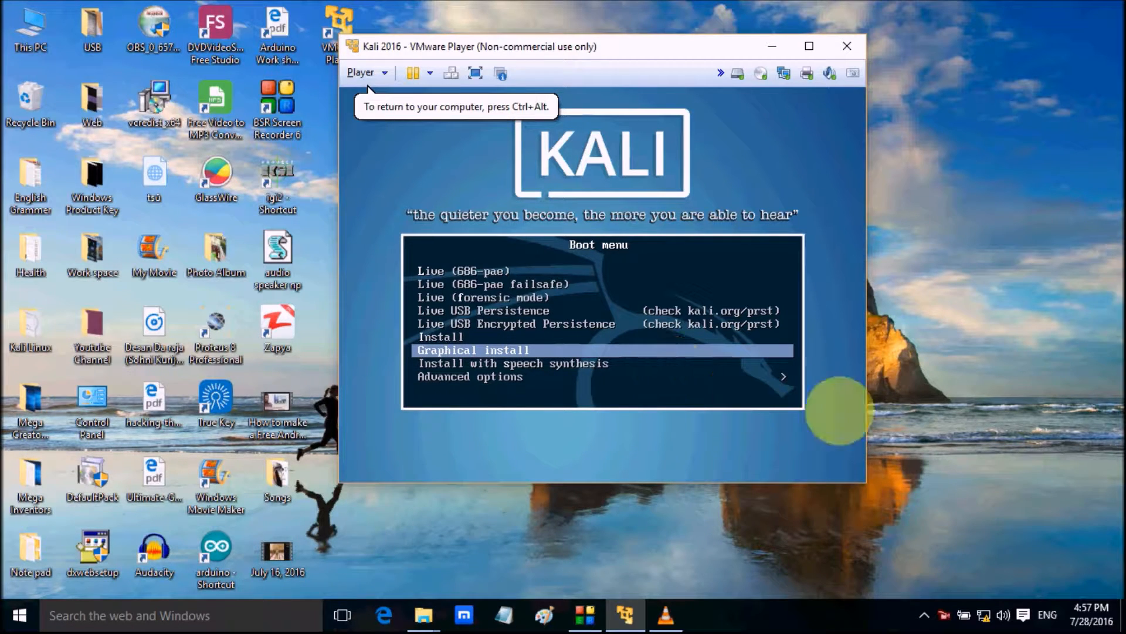
key(Return)
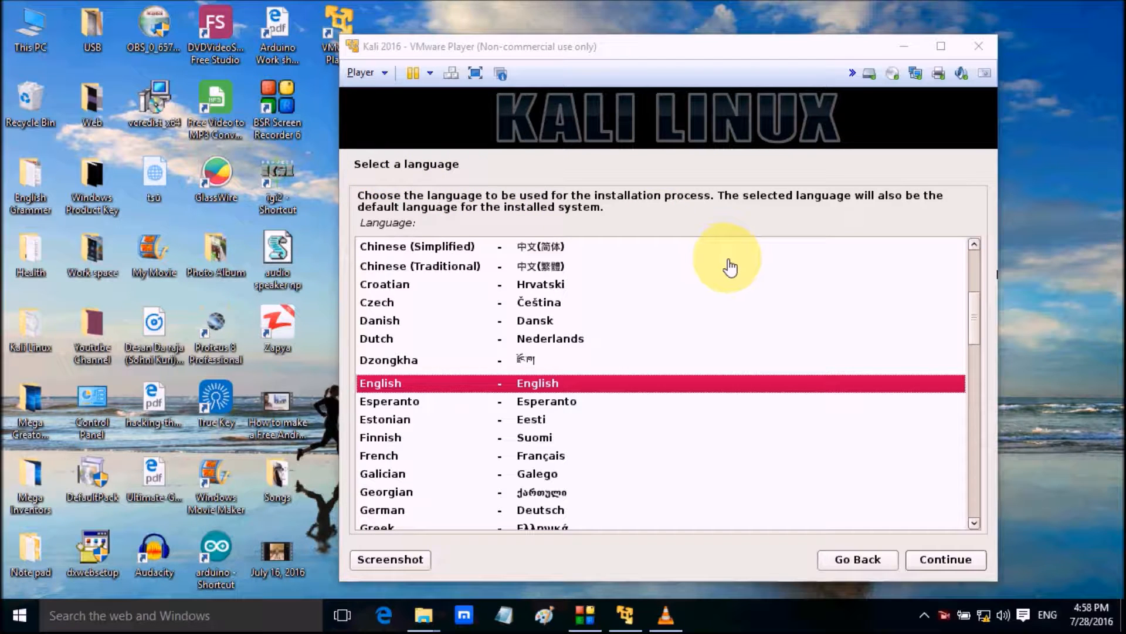
Keep English as the installation language and set the location to Pakistan, found under other and Asia
click(959, 561)
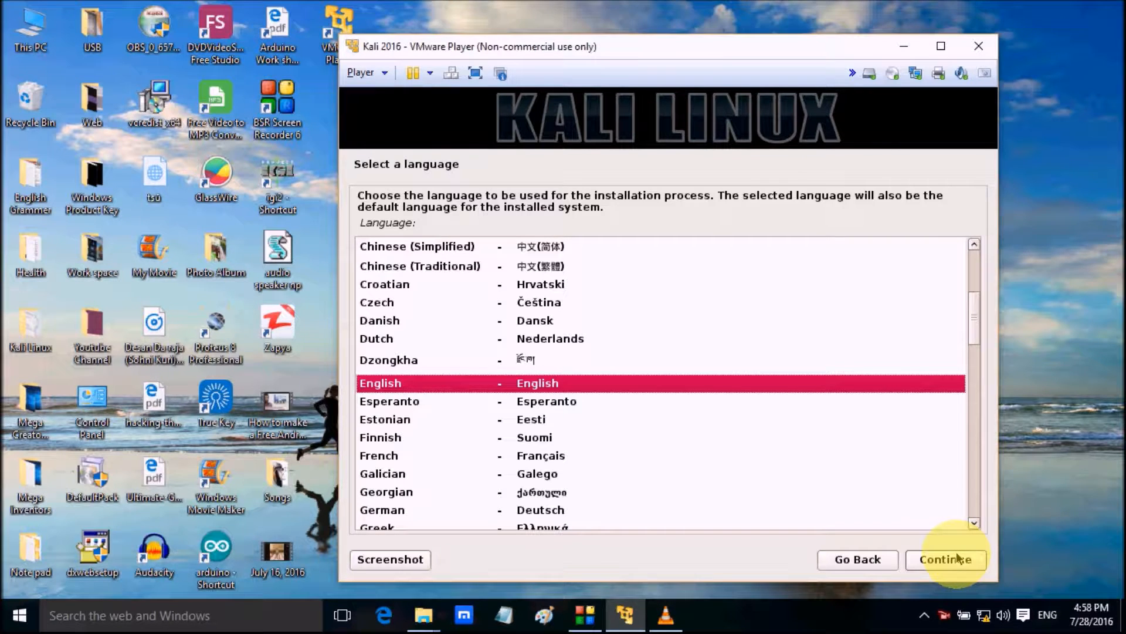
click(959, 559)
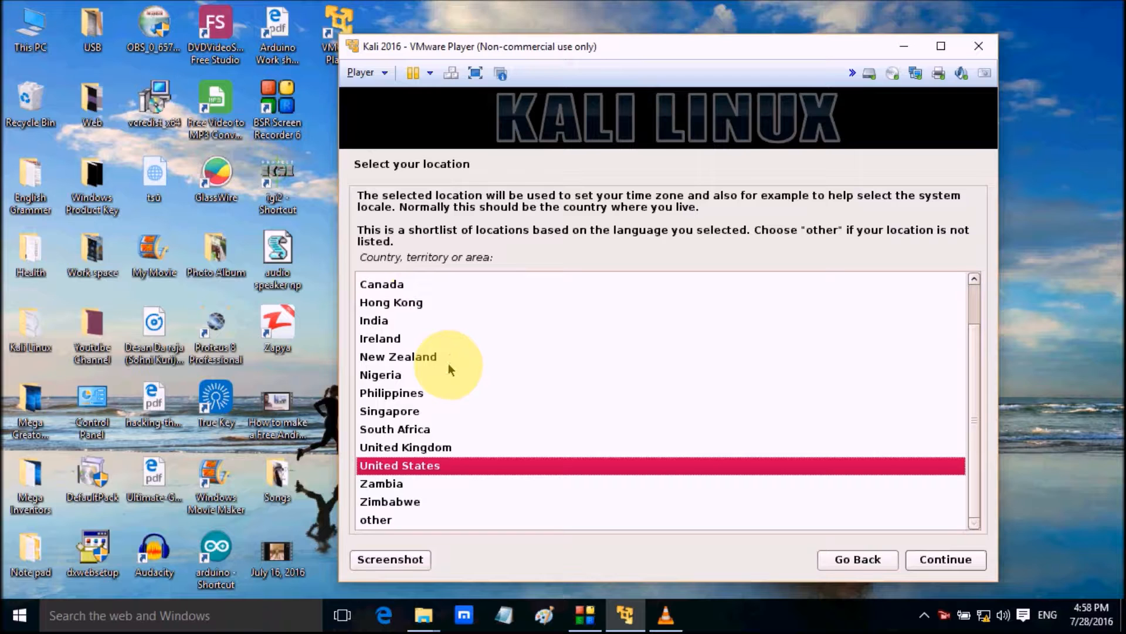
click(384, 524)
click(943, 559)
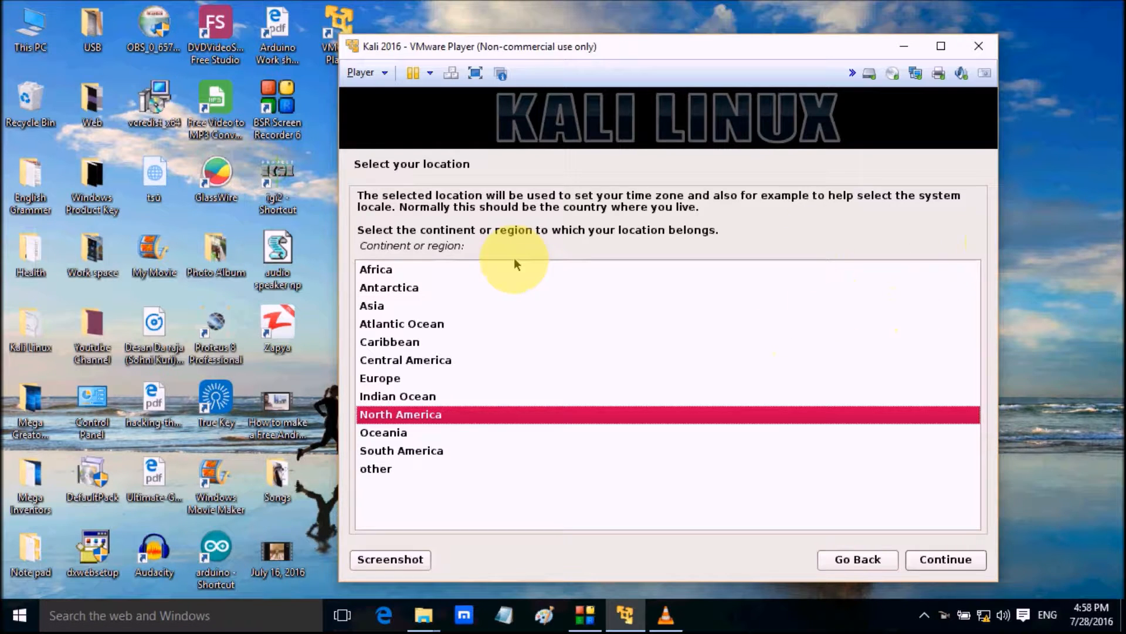
click(382, 306)
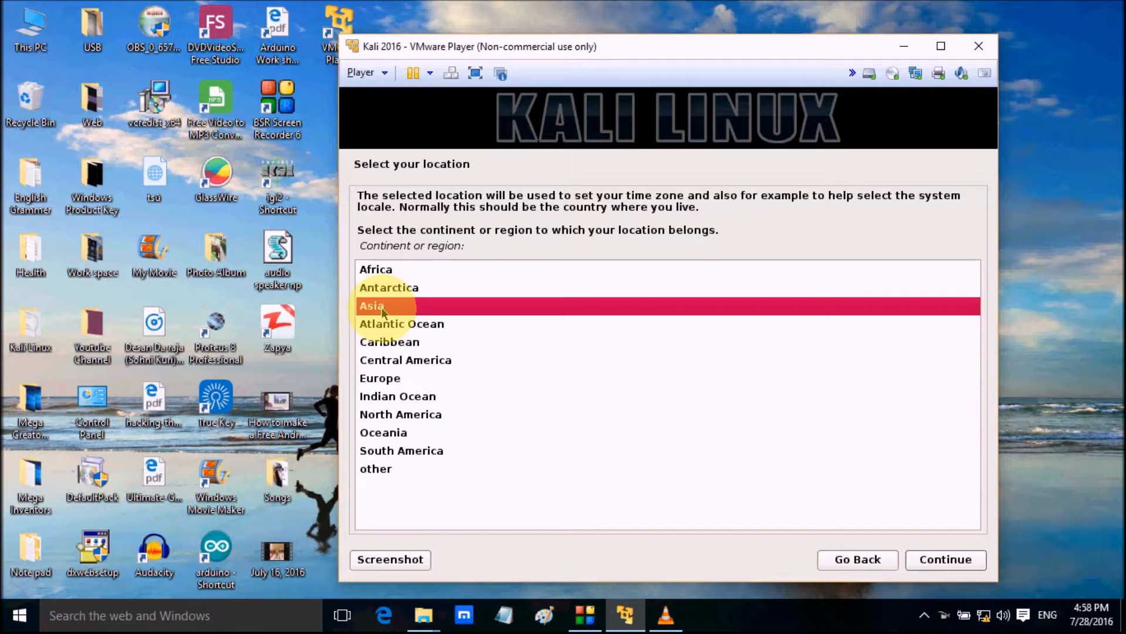
click(940, 561)
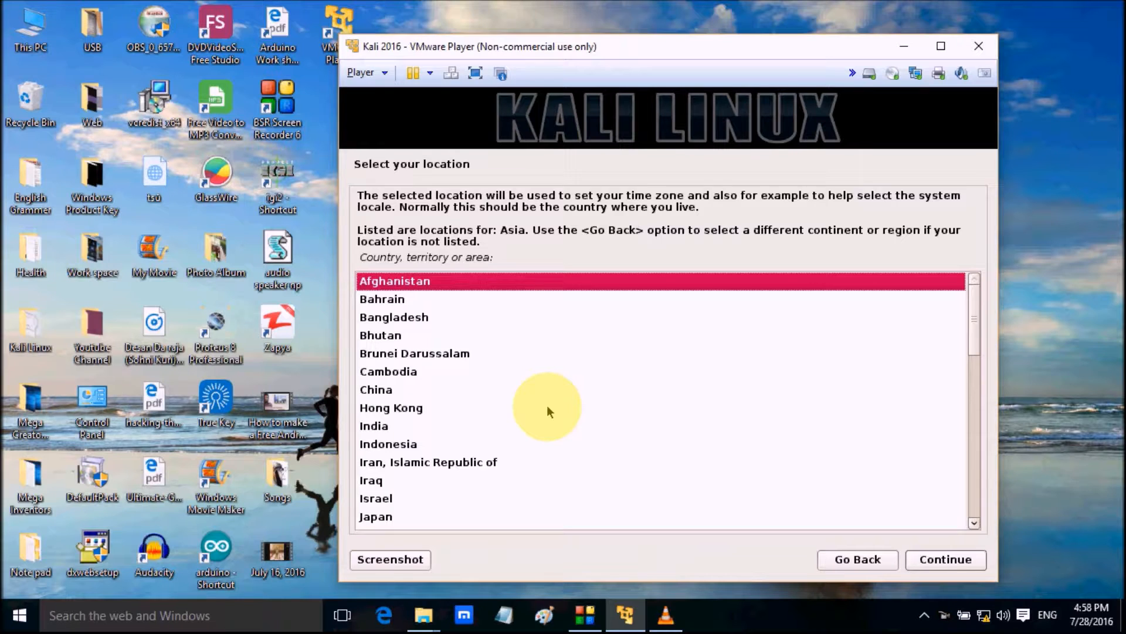
scroll(547, 406, down, 3)
scroll(547, 406, up, 3)
scroll(547, 411, down, 7)
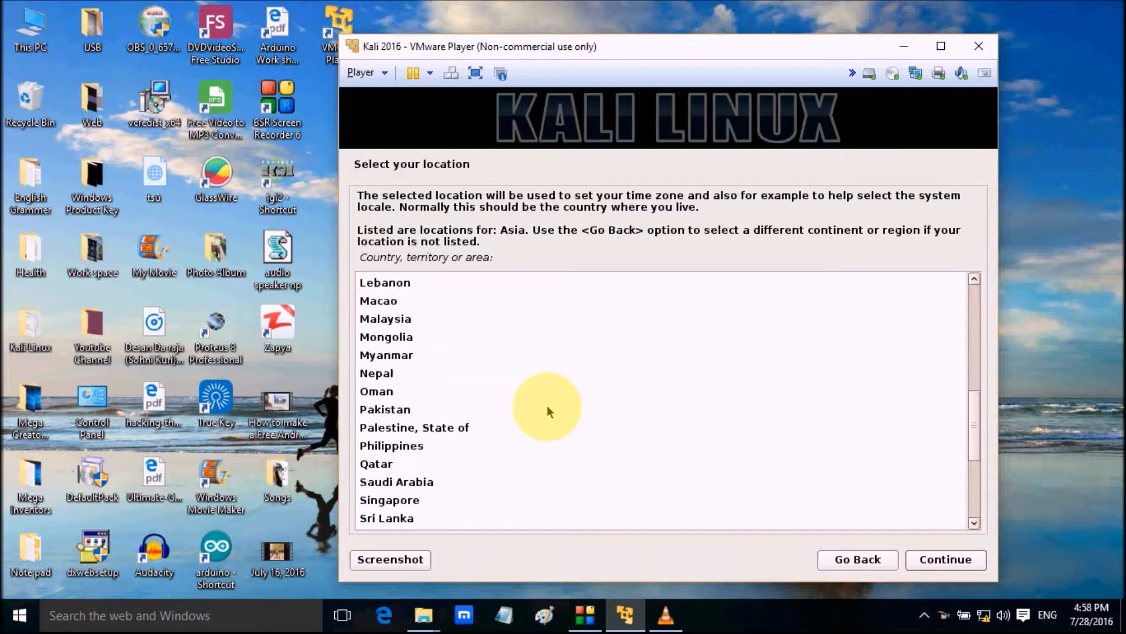
click(382, 409)
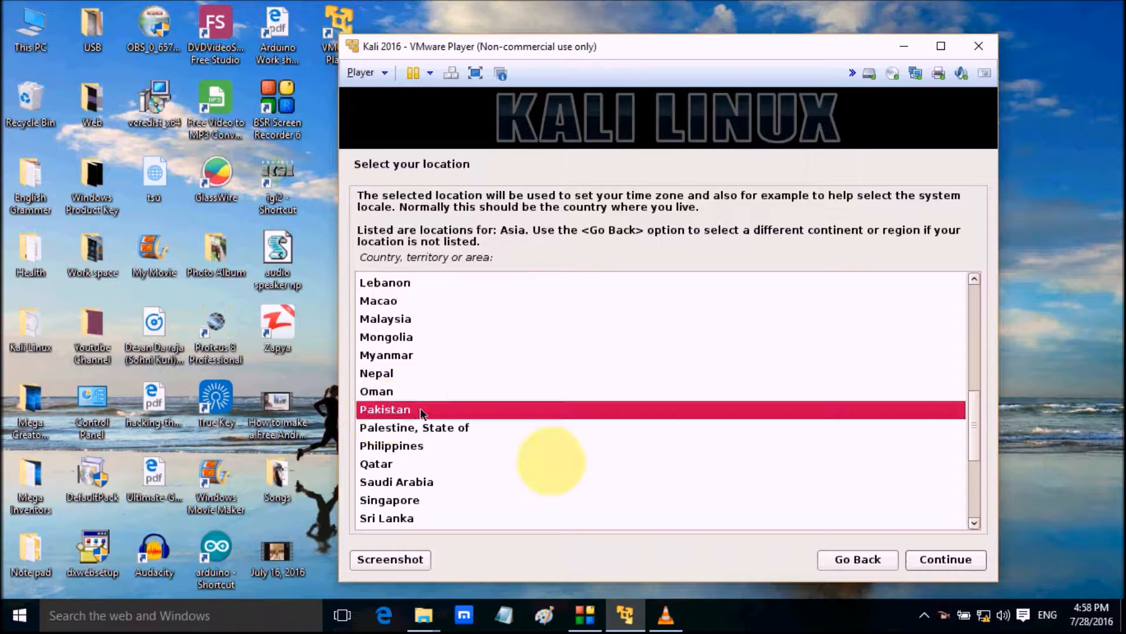
click(922, 560)
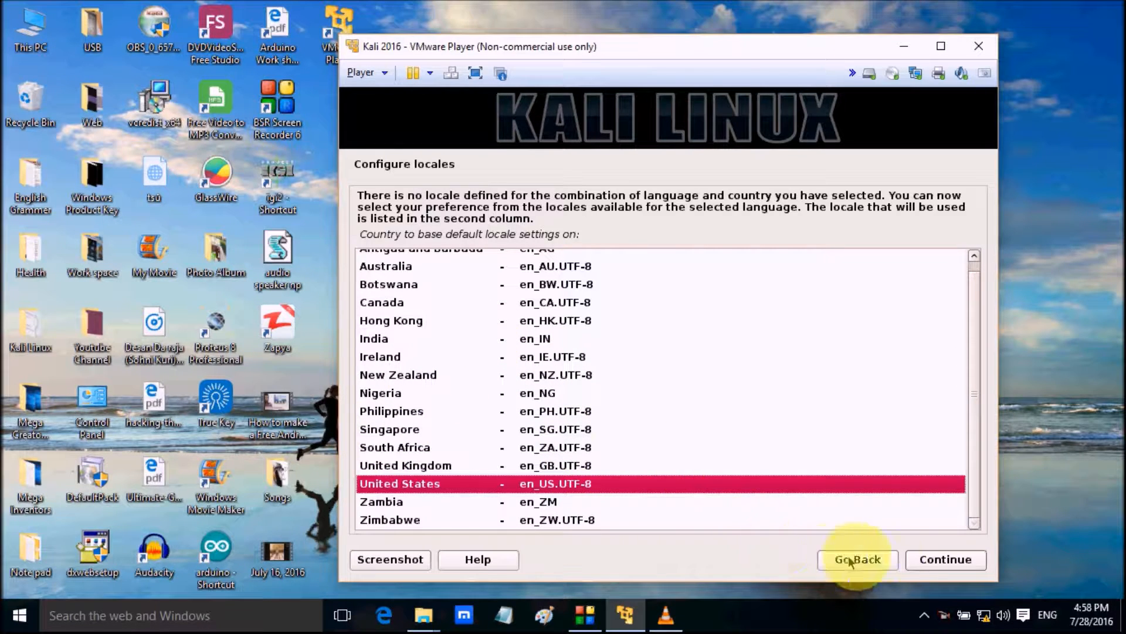
Accept the United States locale en_US.UTF-8 and the American English keymap
click(928, 561)
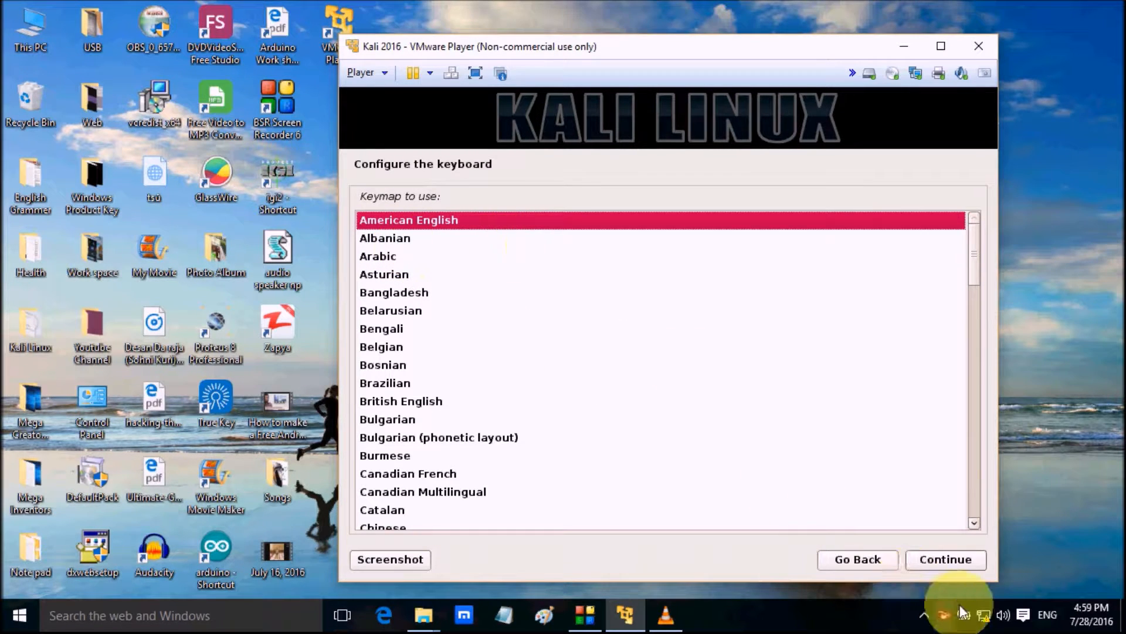
click(963, 564)
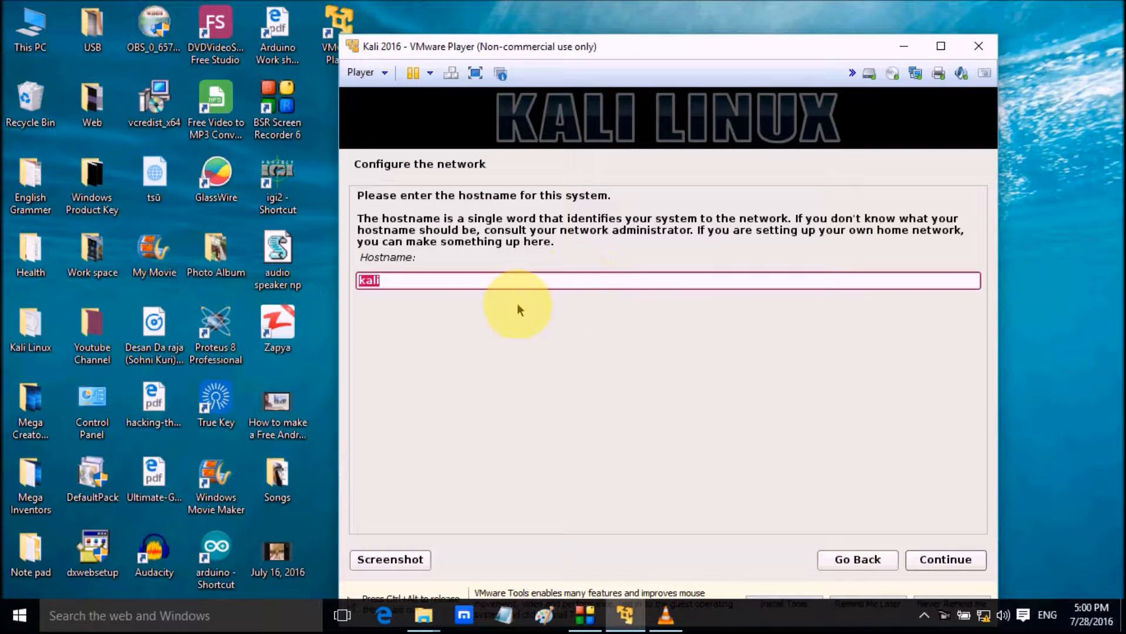
Accept "kali" as the hostname and leave the domain name empty
click(924, 560)
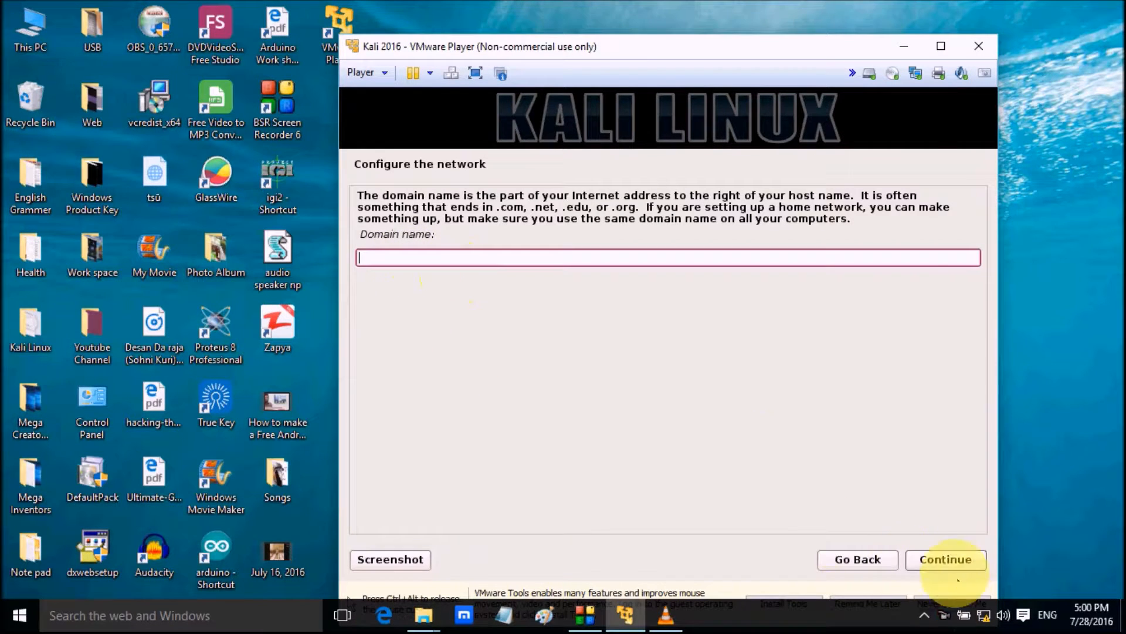
click(953, 557)
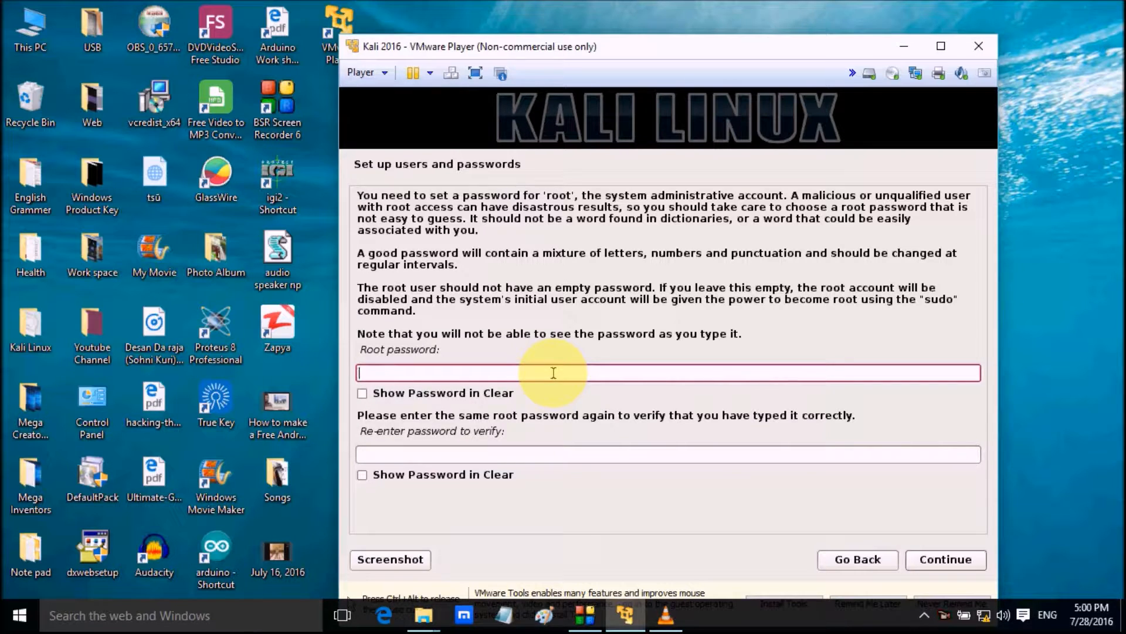
Enter the root password, repeat it for verification, and continue the installation
key(Caps_Lock)
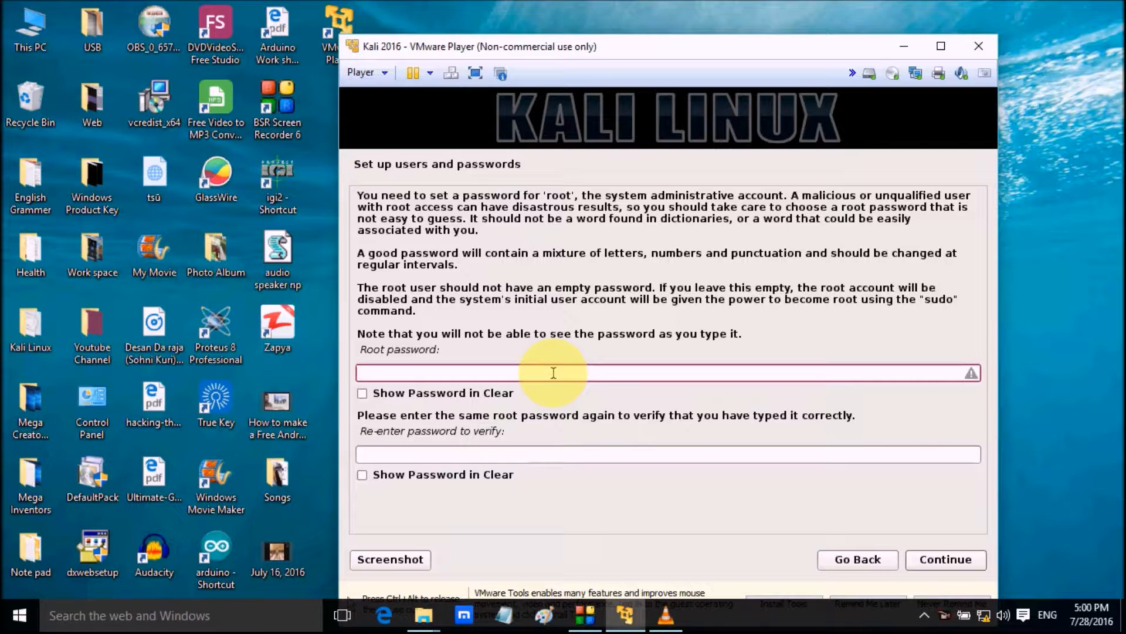
text(•••)
key(Caps_Lock)
text(••••••)
key(Tab)
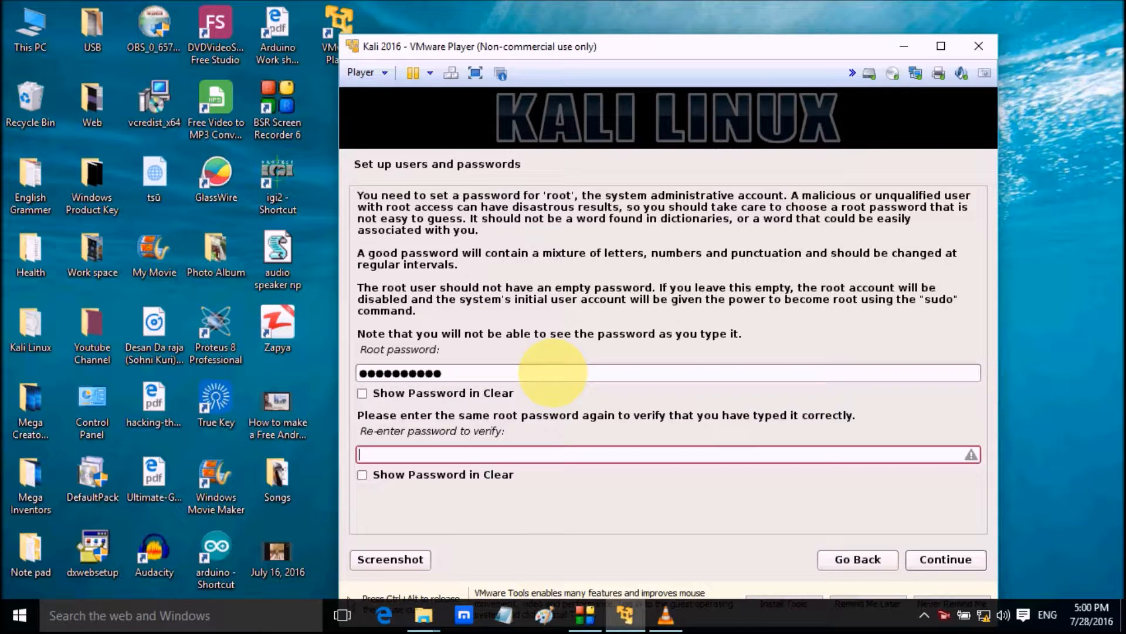
text(**********)
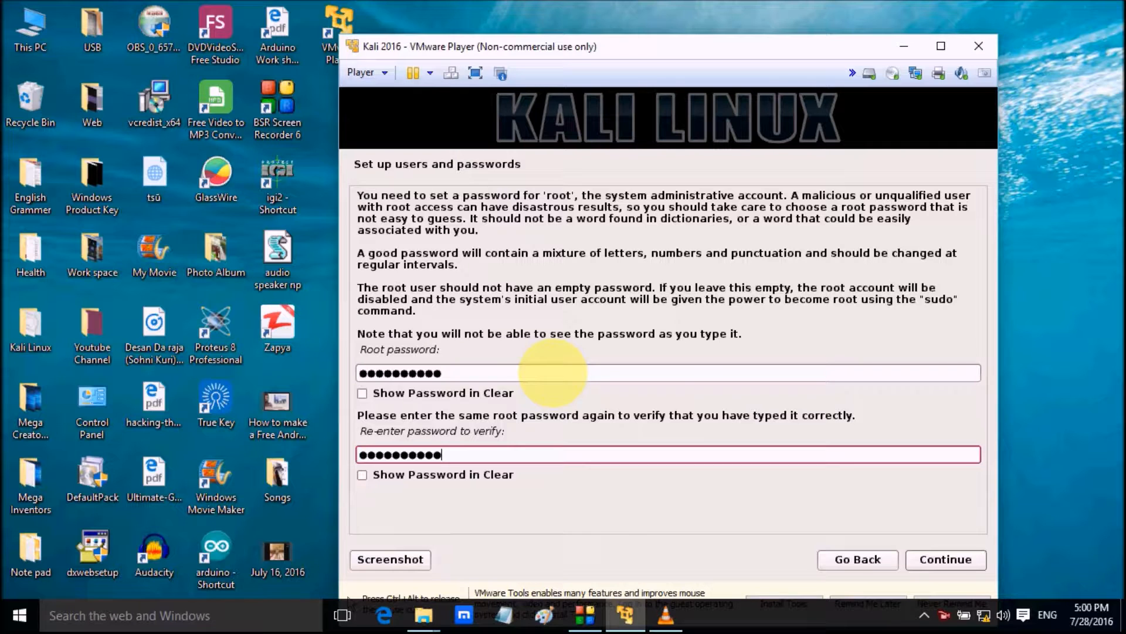
click(942, 560)
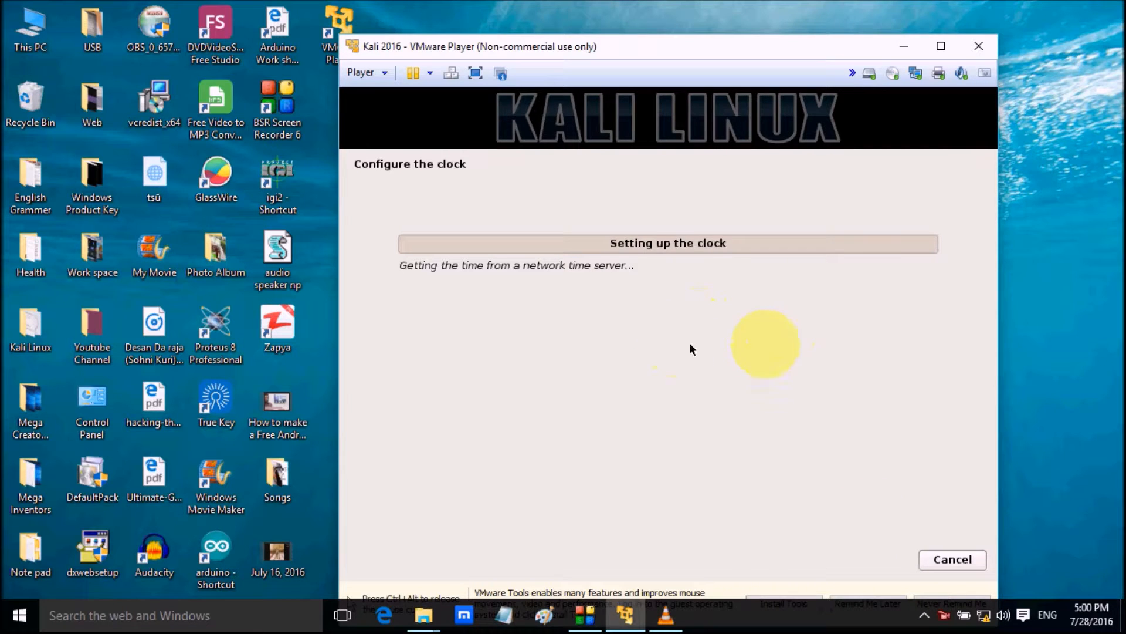
click(1099, 337)
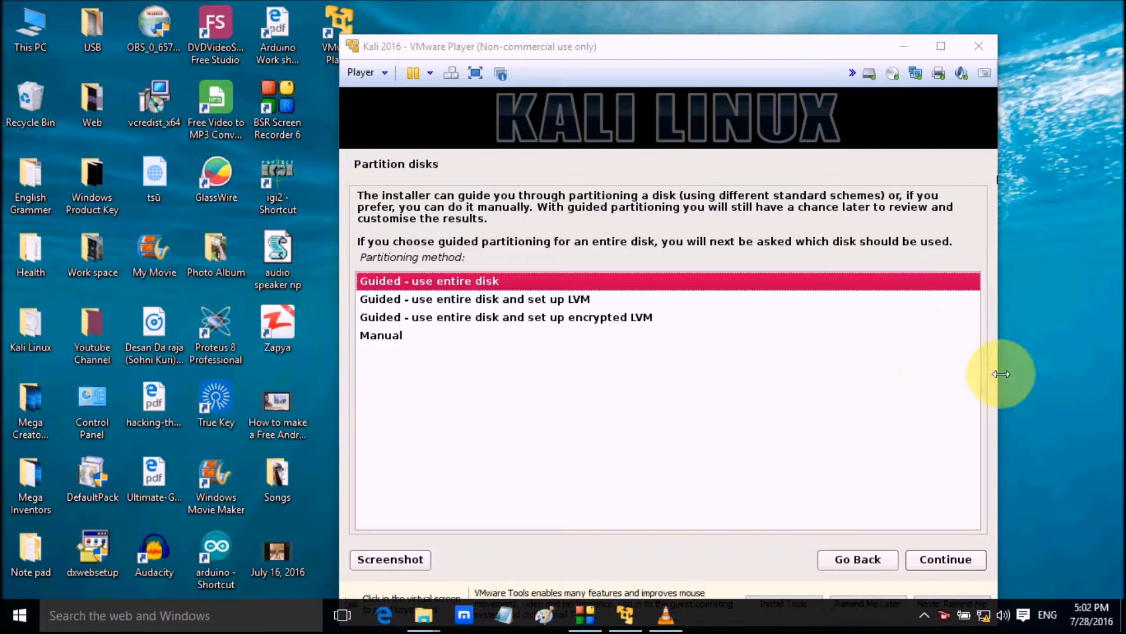
Choose guided partitioning of the entire SCSI3 (sda) disk with all files in one partition
click(940, 562)
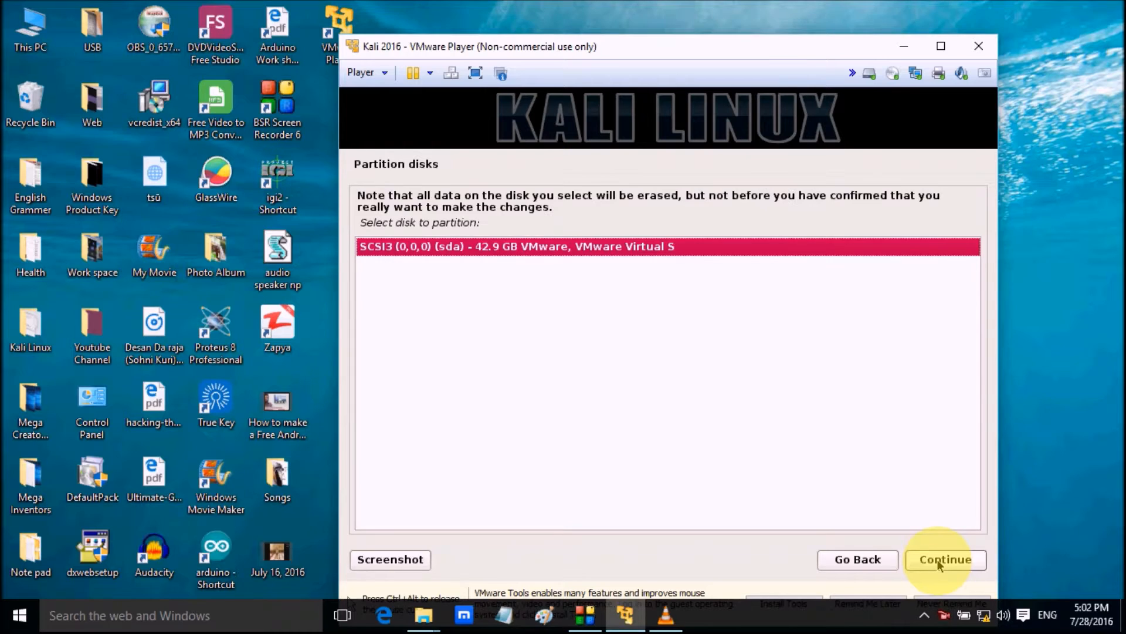
click(936, 561)
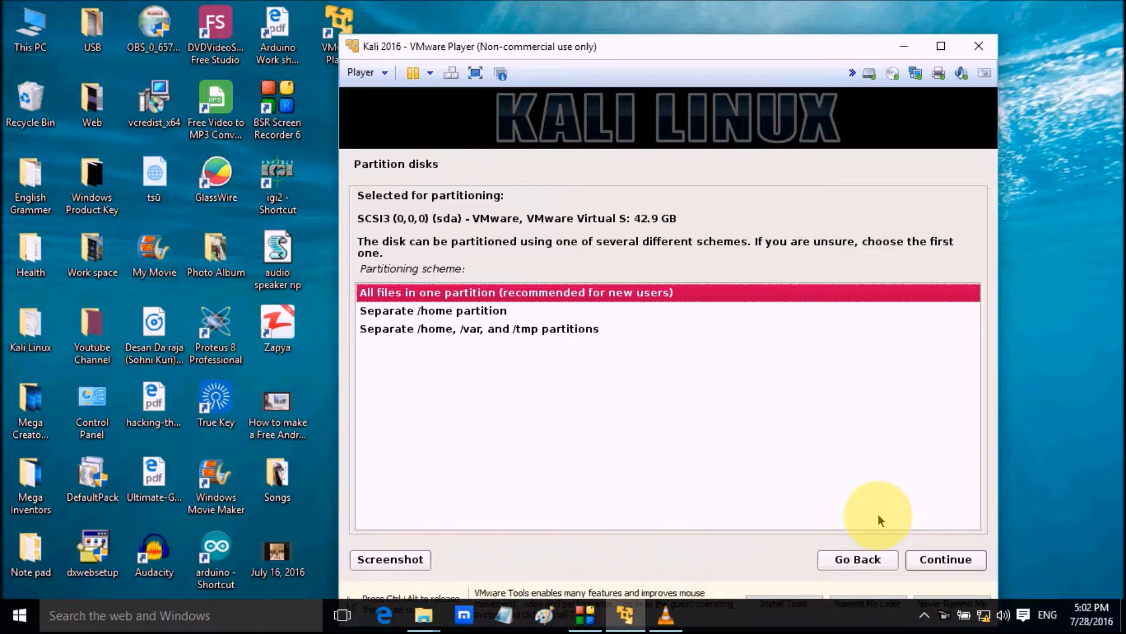
click(939, 564)
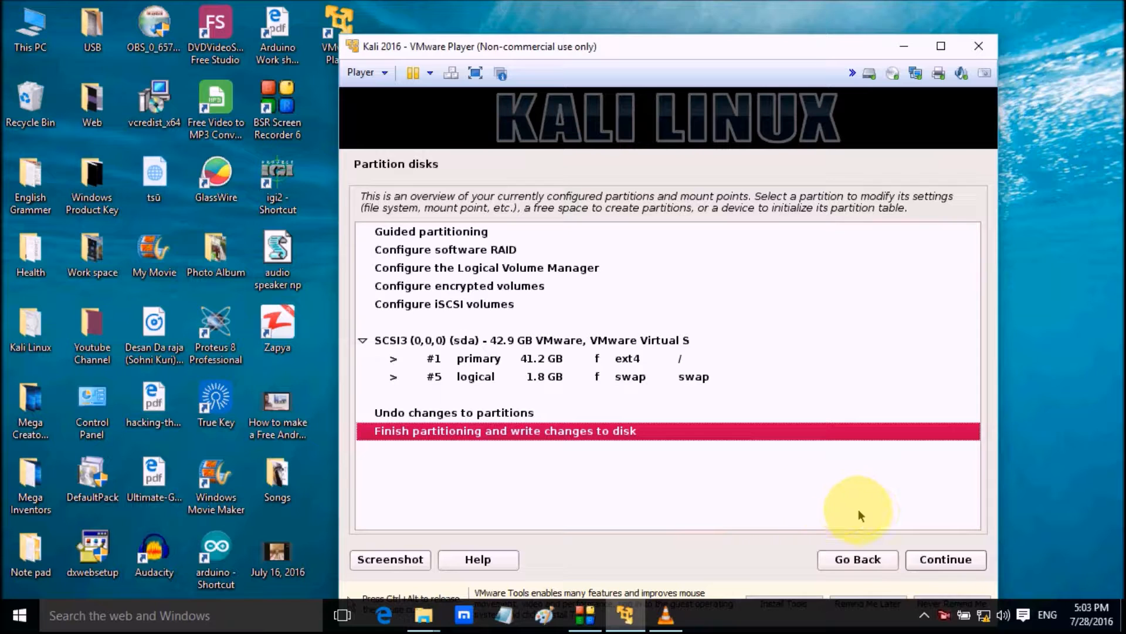
Finish partitioning and confirm with Yes that the changes are written to the disk, starting the system installation
click(938, 562)
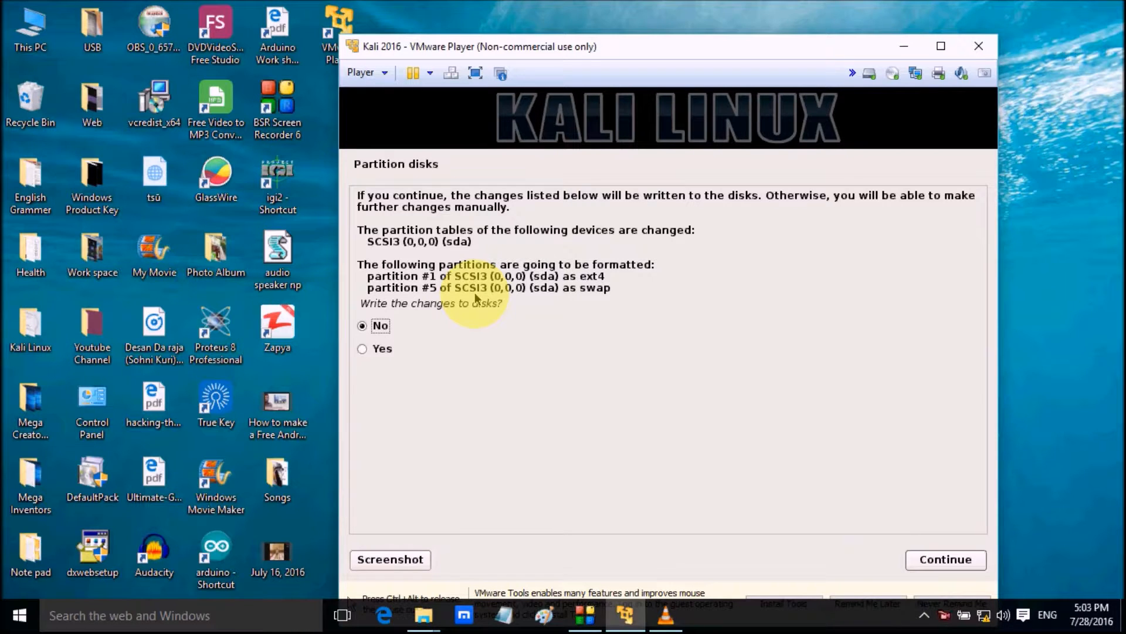
click(378, 349)
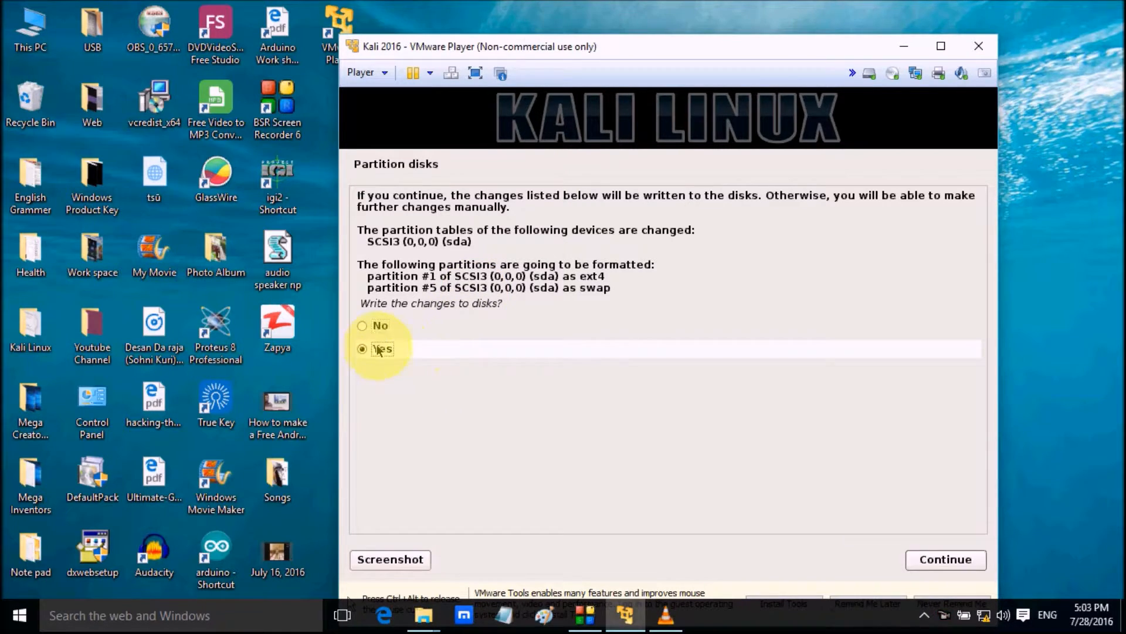
click(932, 561)
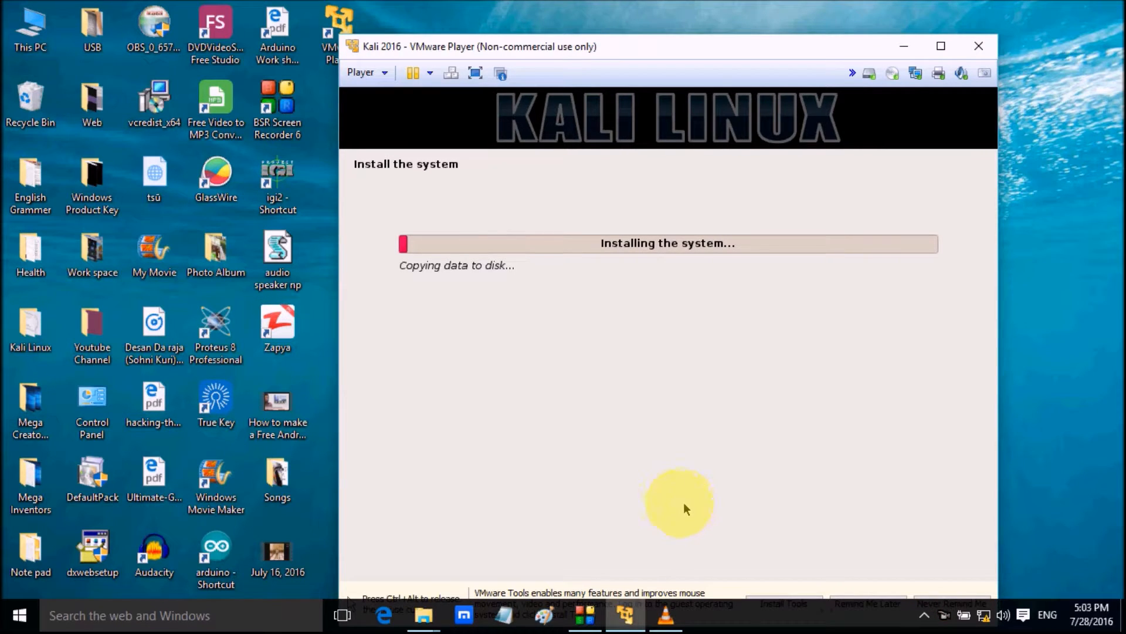
click(1087, 396)
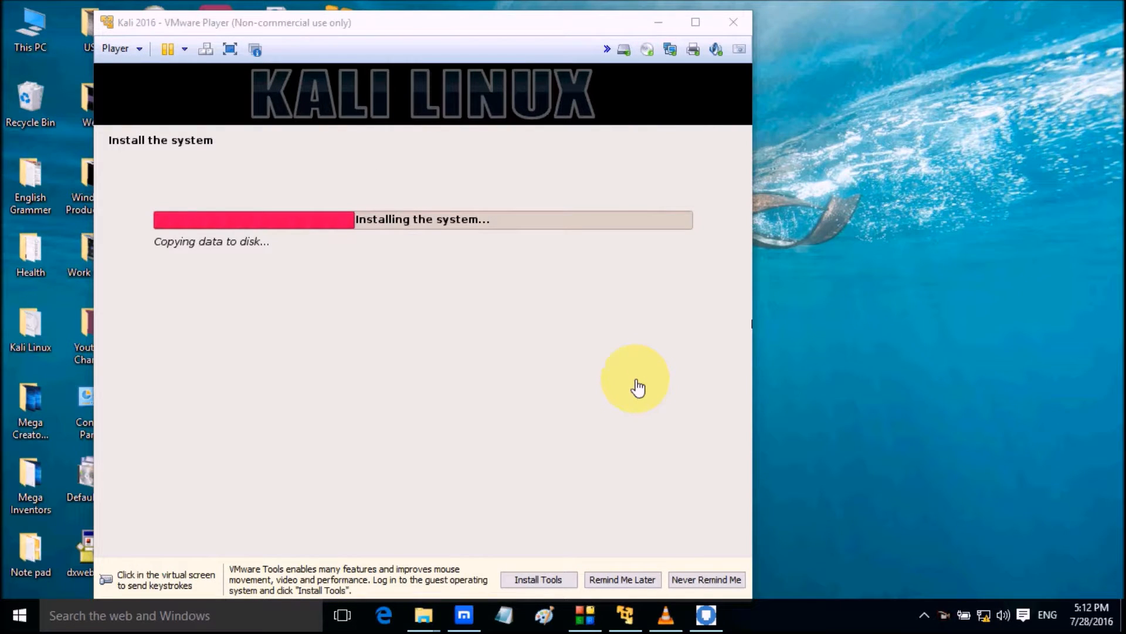
click(866, 277)
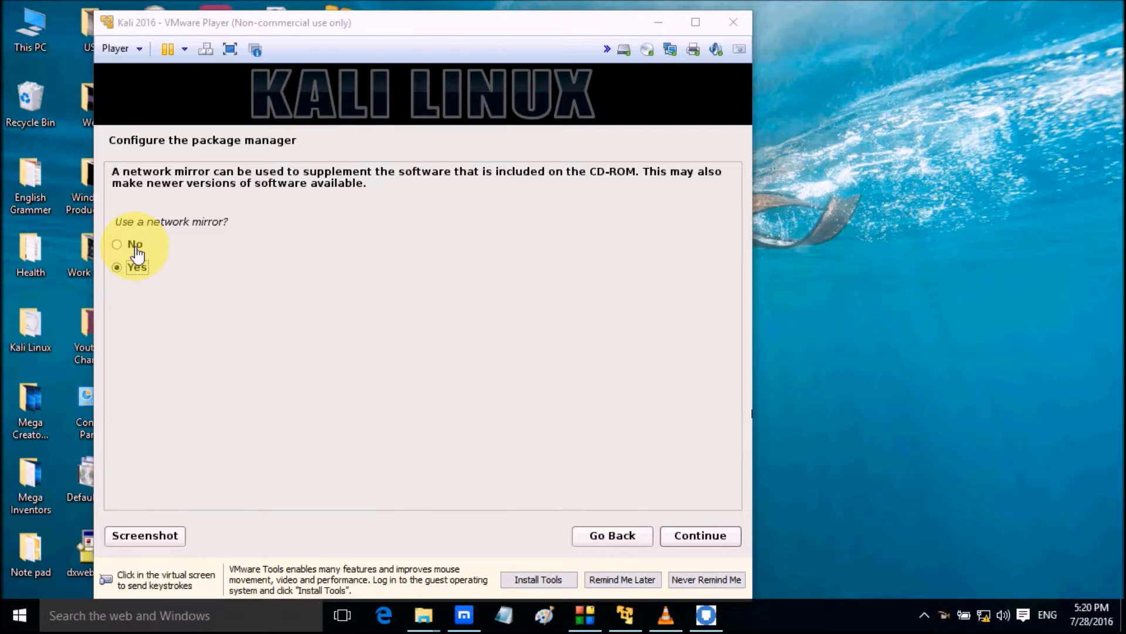
Try to use a network mirror with no HTTP proxy, and back out of the mirror country selection without choosing one
click(686, 539)
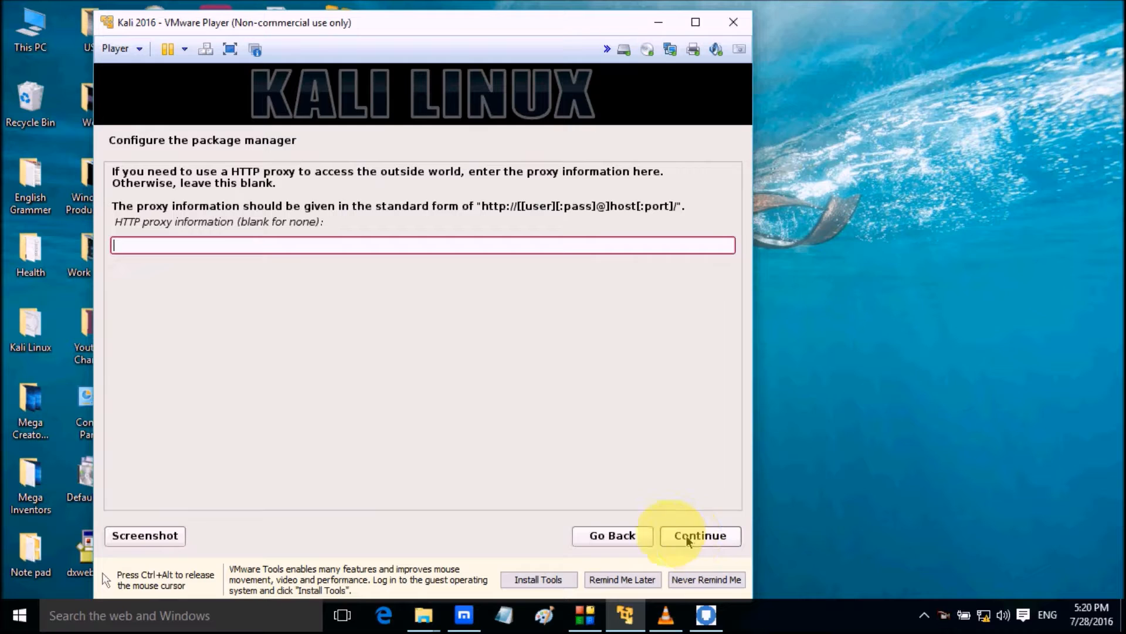
click(698, 539)
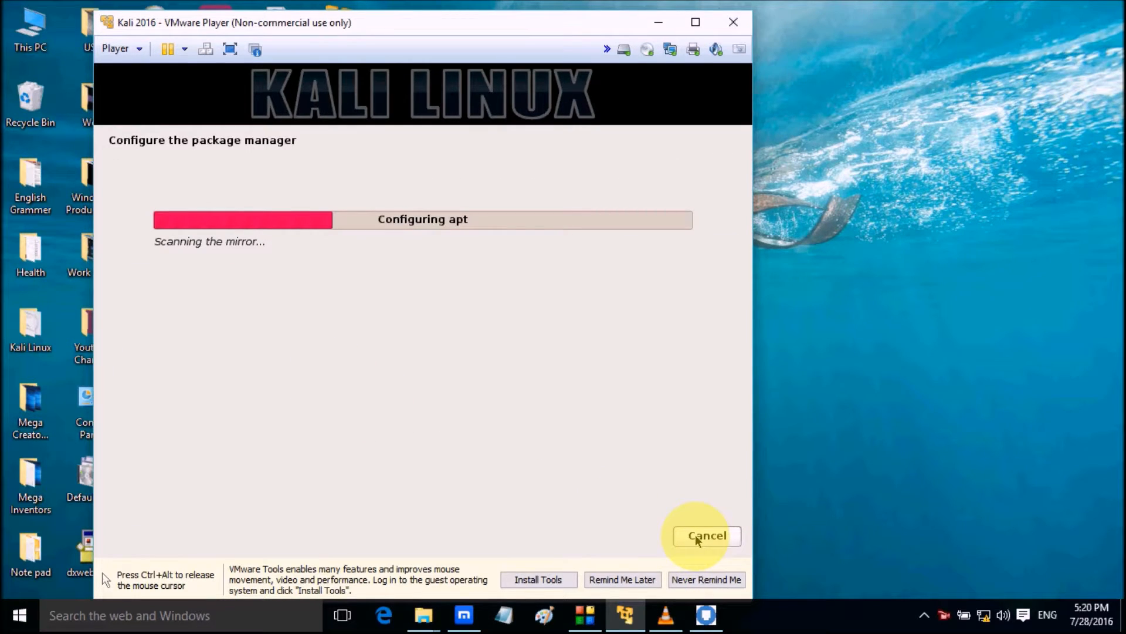
key(ctrl+alt)
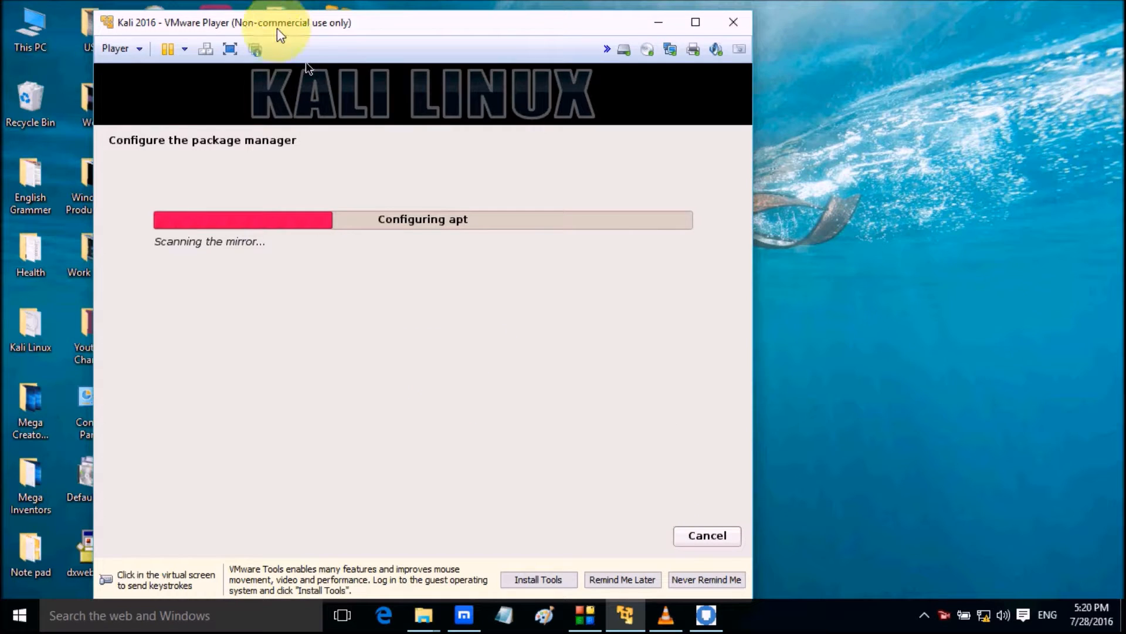
drag(277, 25, 311, 13)
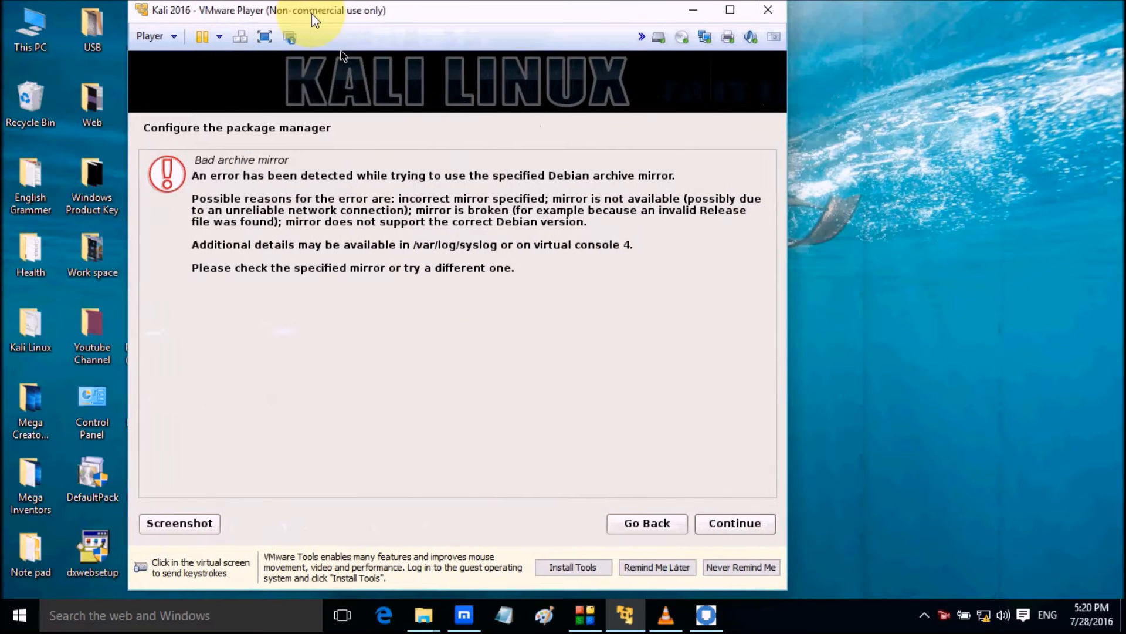
click(551, 299)
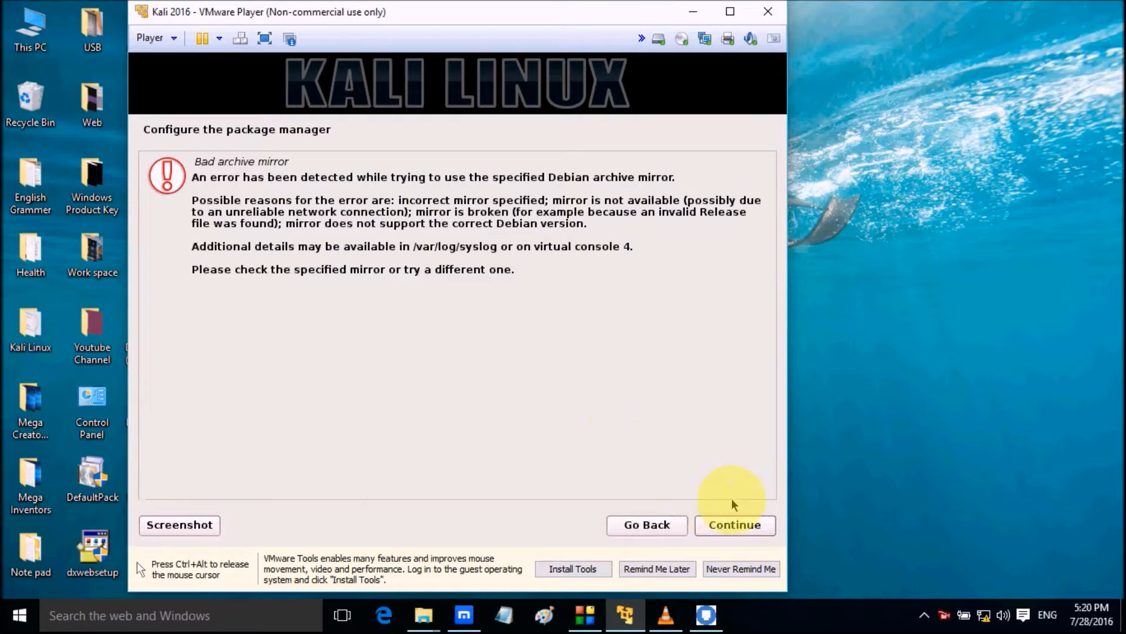
click(734, 526)
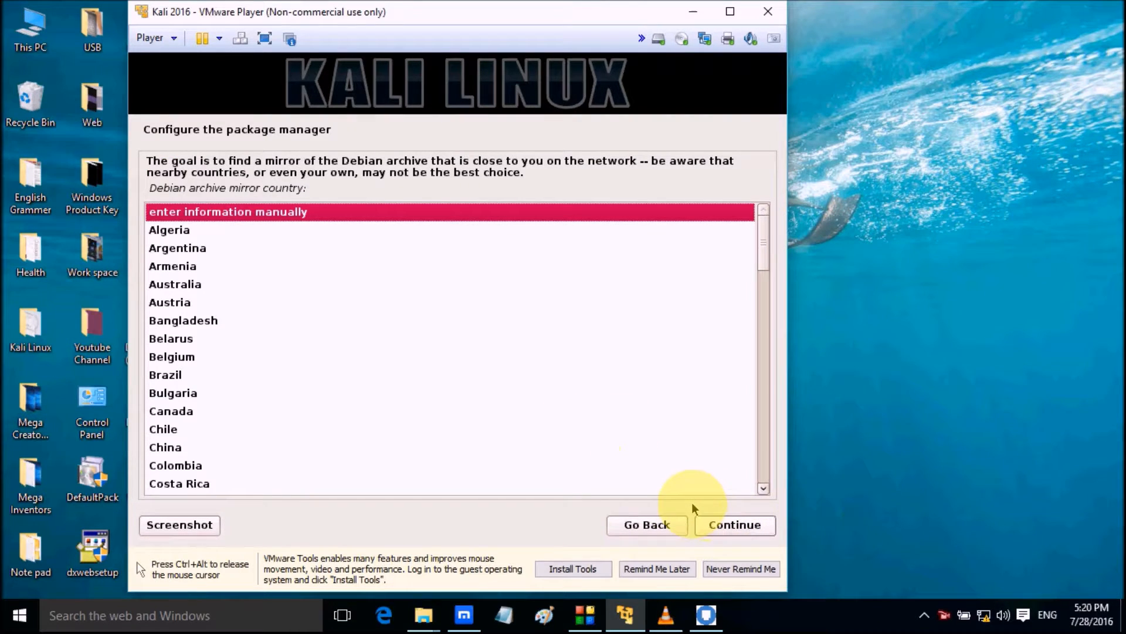
click(660, 528)
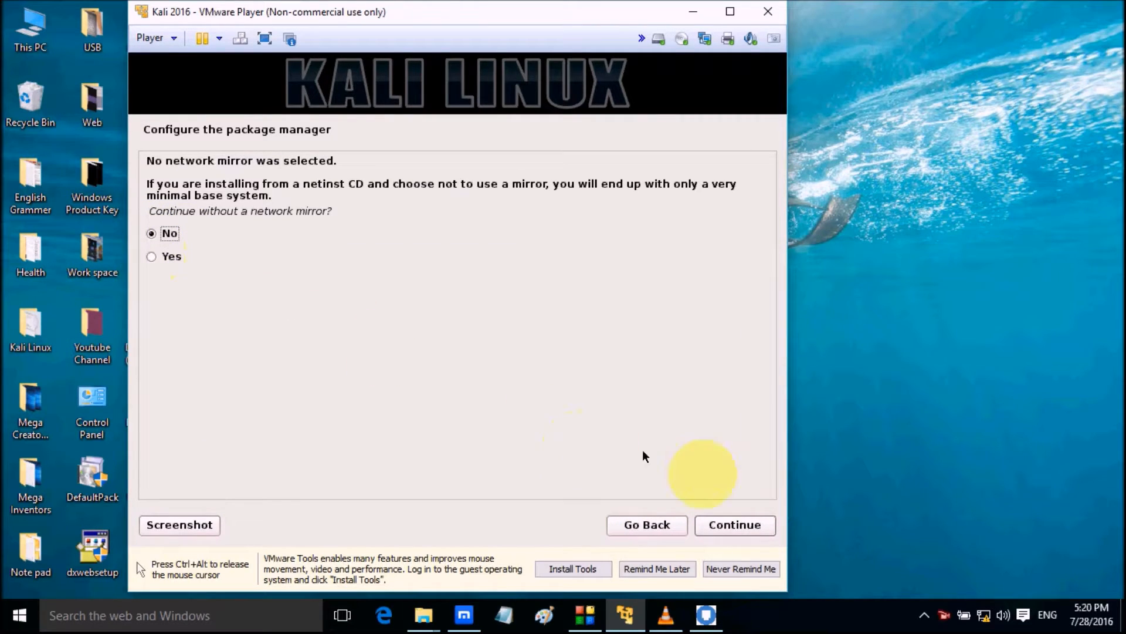
click(738, 526)
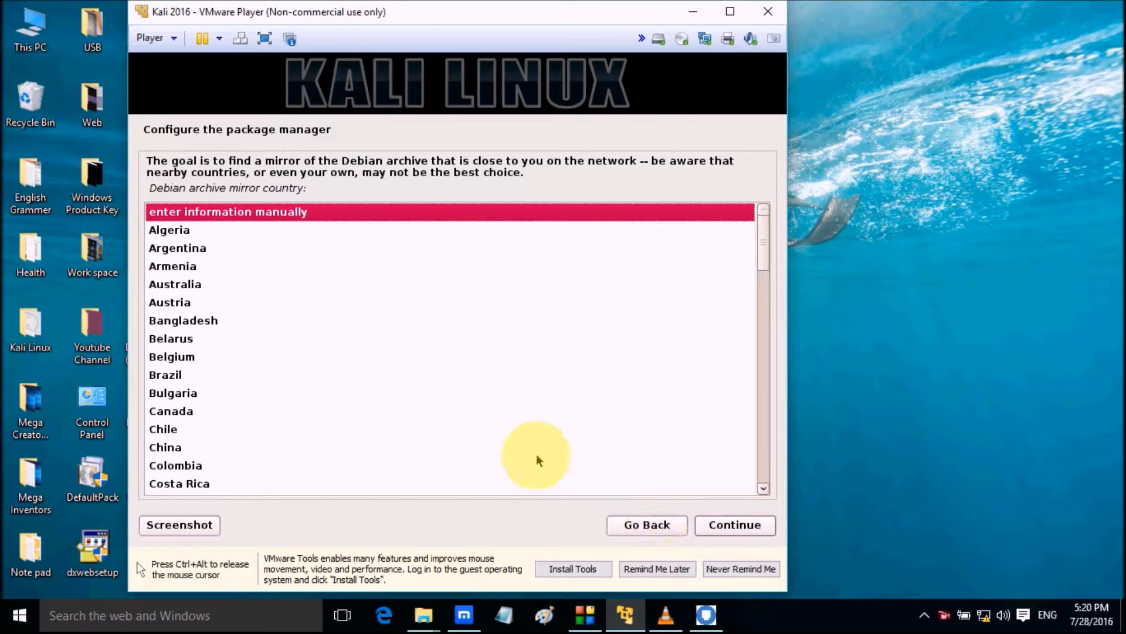
scroll(536, 458, down, 3)
scroll(535, 453, down, 1)
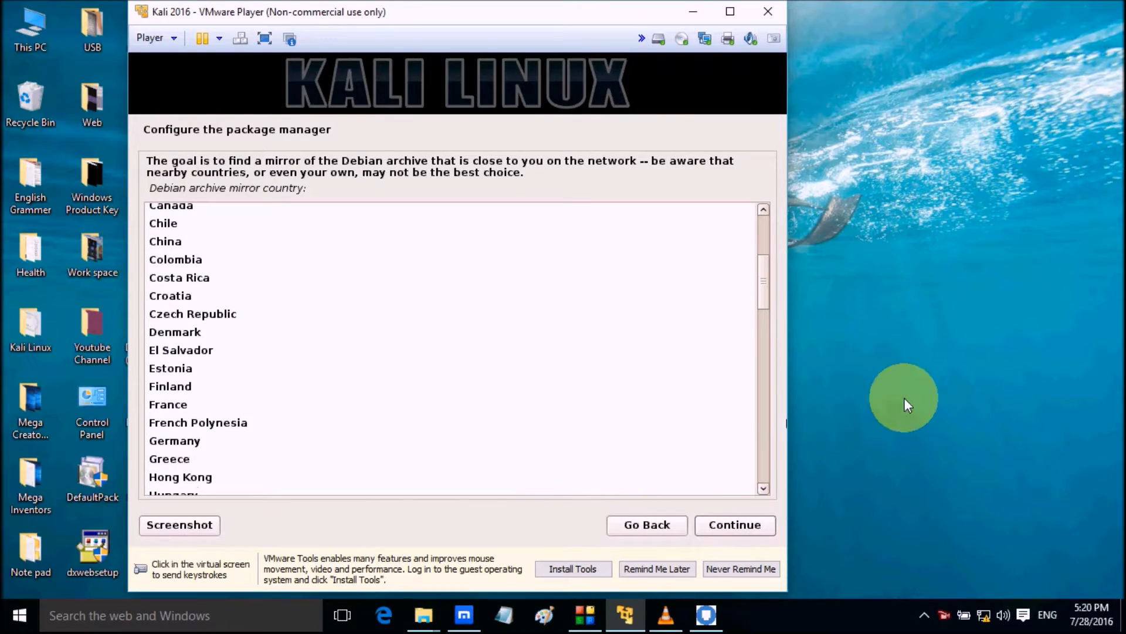
click(903, 397)
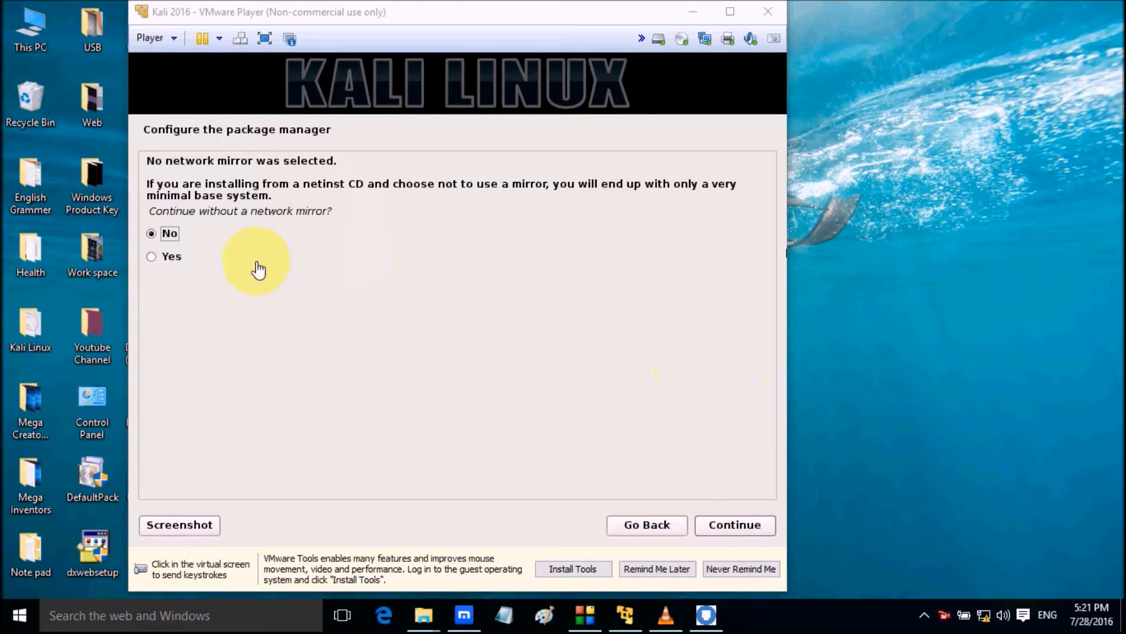
Choose Yes to continue the package manager configuration without a network mirror
click(173, 256)
click(152, 256)
click(739, 524)
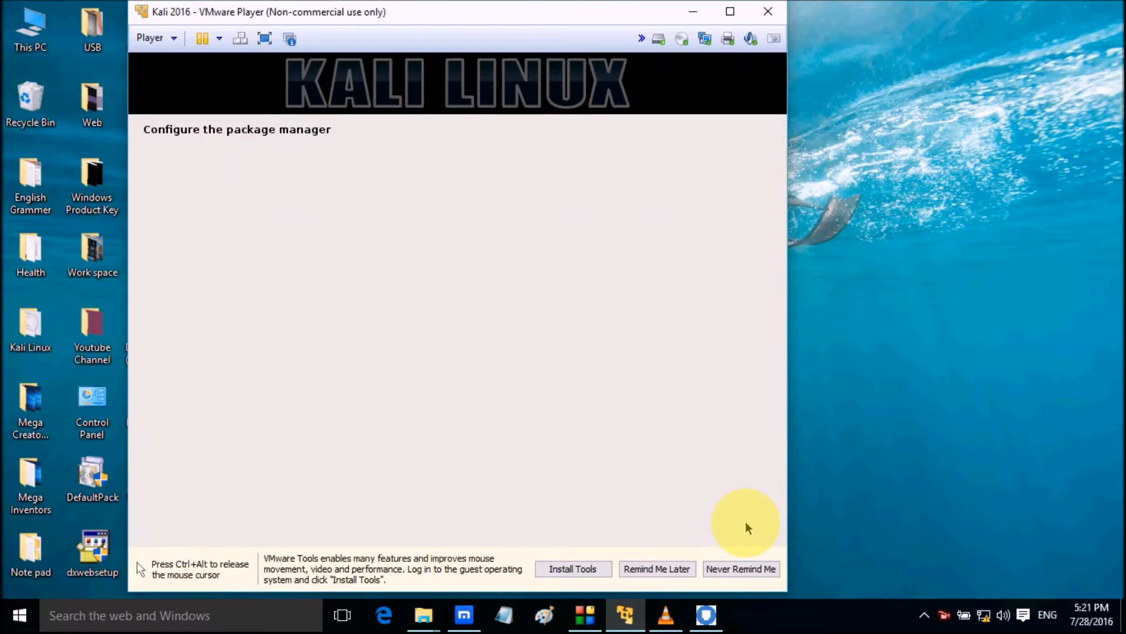
key(ctrl+alt)
click(948, 416)
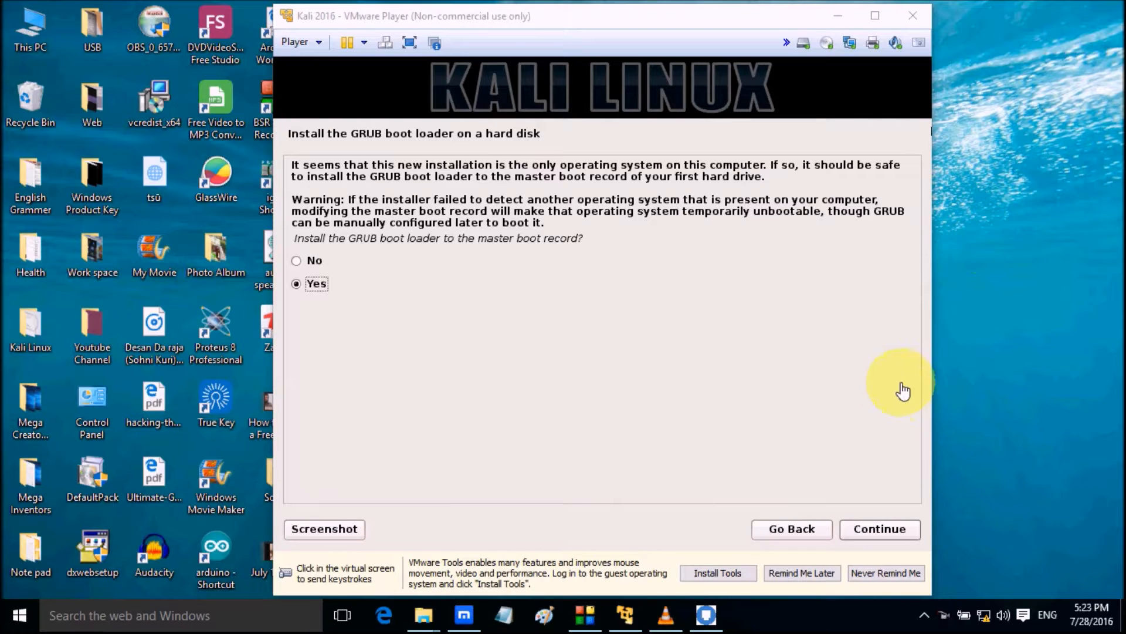
Install the GRUB boot loader to the master boot record, using /dev/sda as the device
click(893, 532)
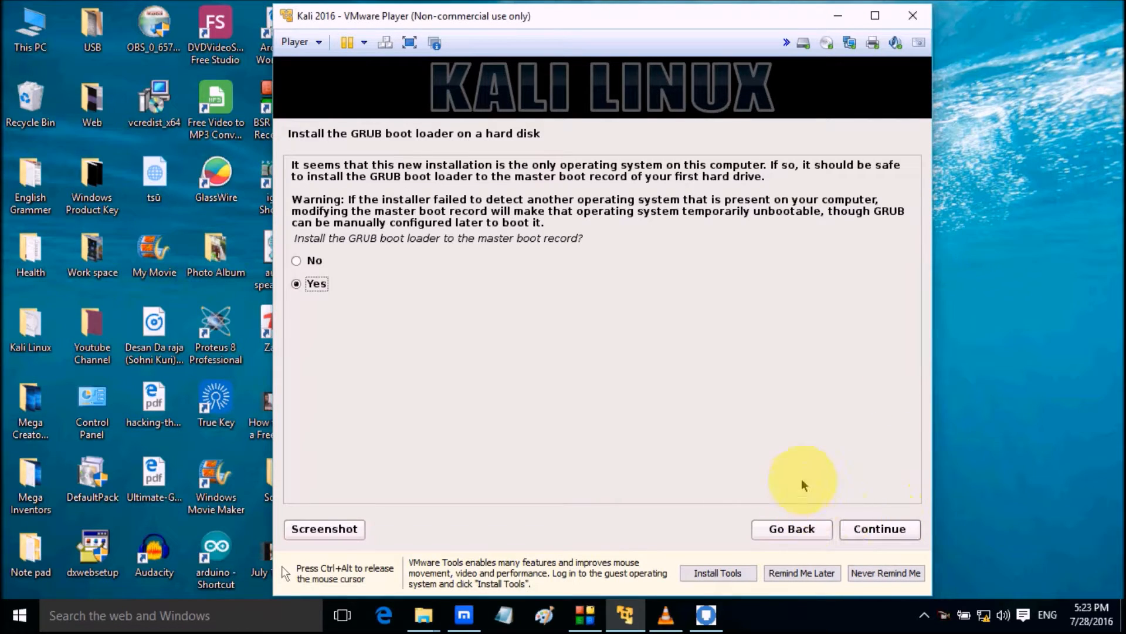
click(890, 532)
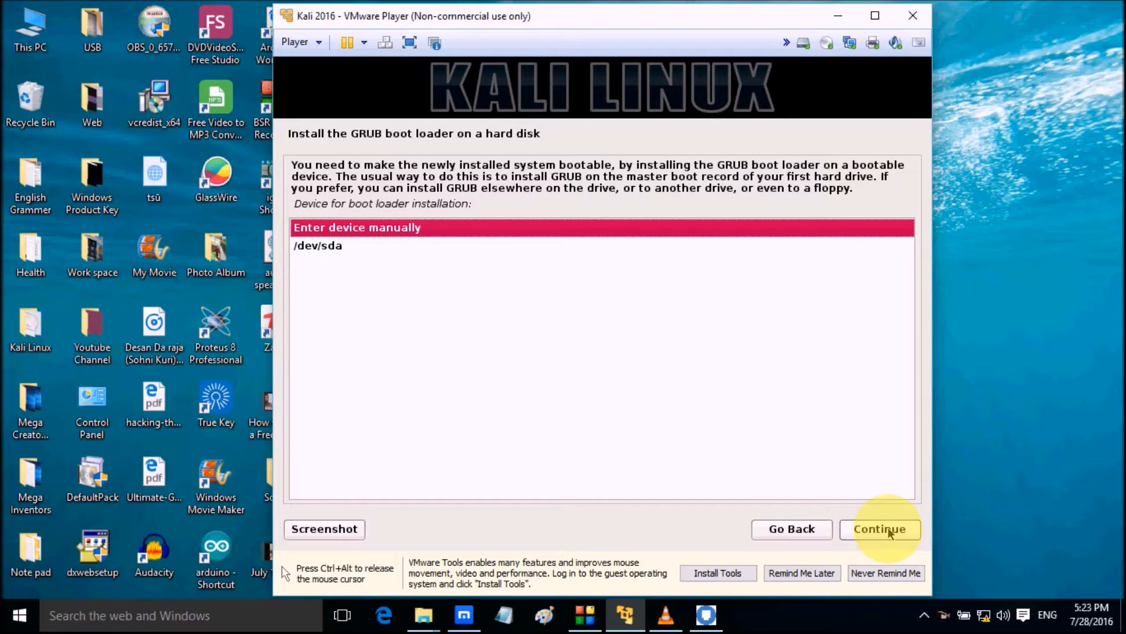
click(329, 247)
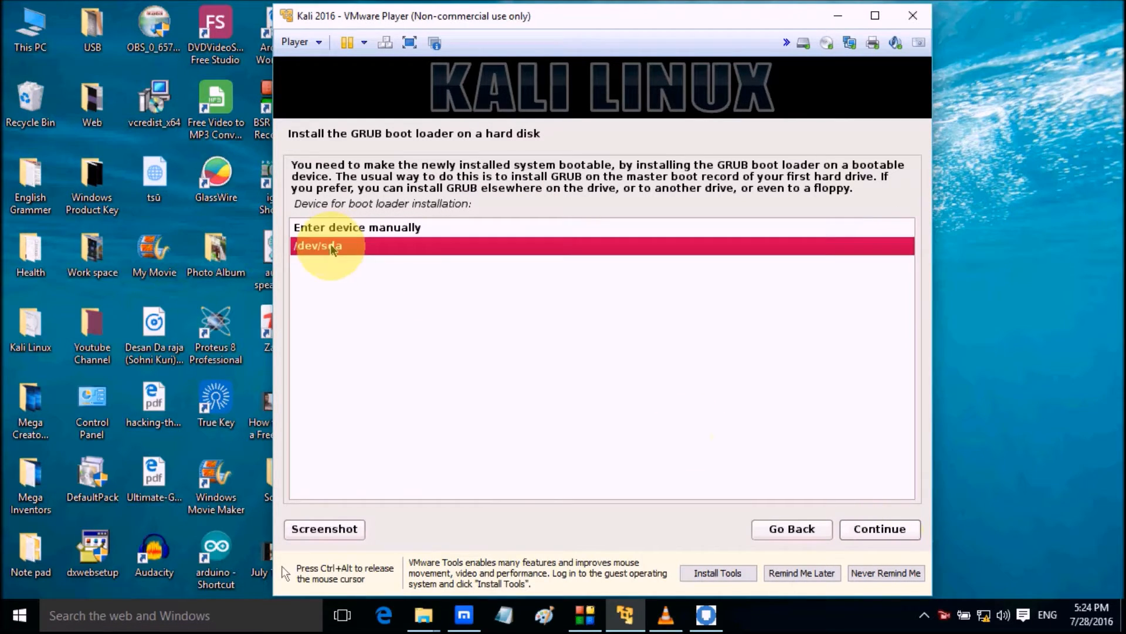
click(859, 528)
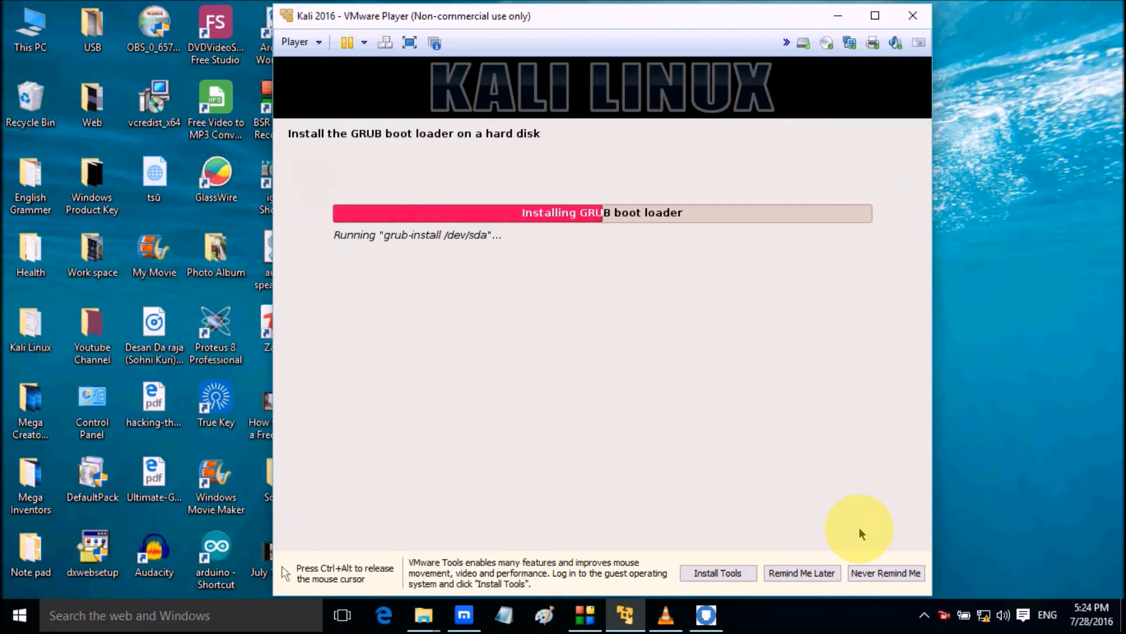
key(ctrl+alt)
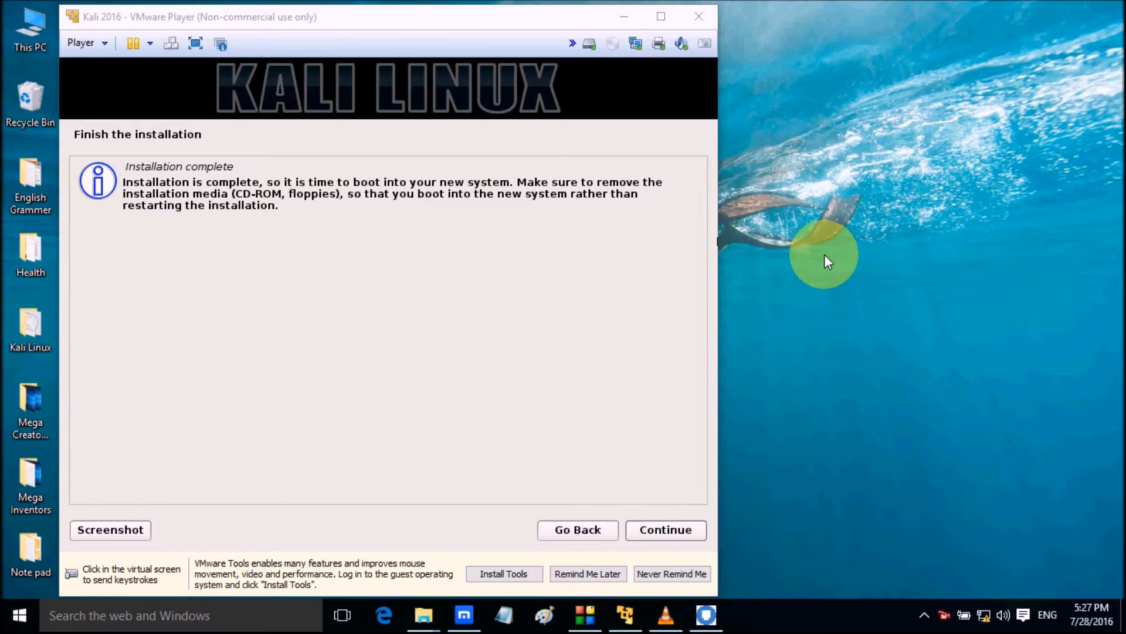
Continue past the installation complete page to finish the installation and boot into the new system
click(653, 535)
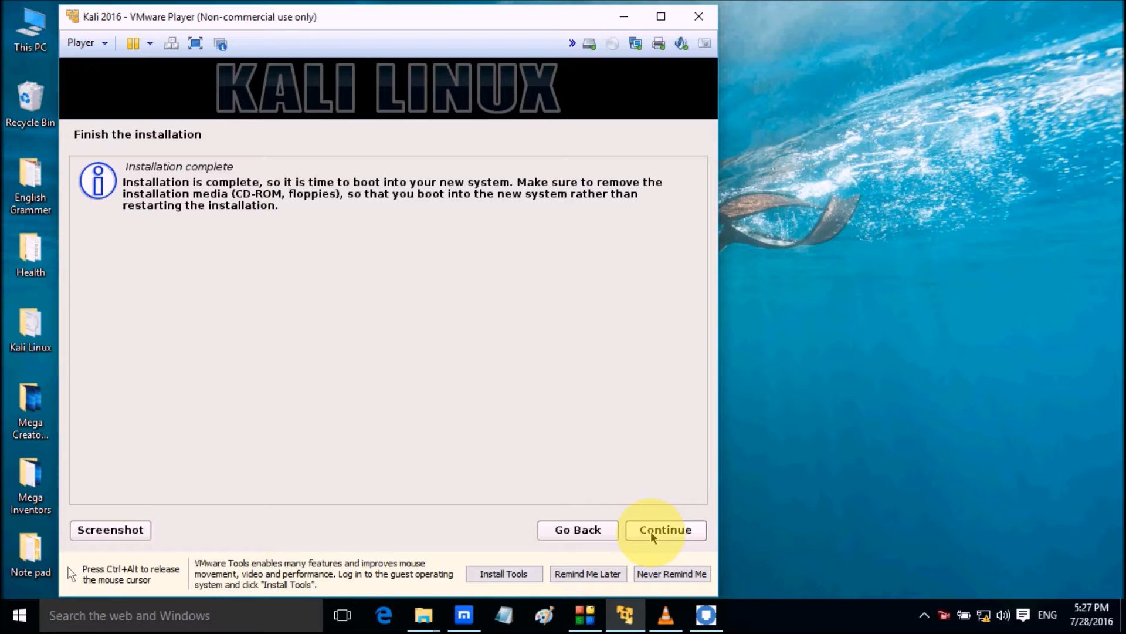
click(651, 530)
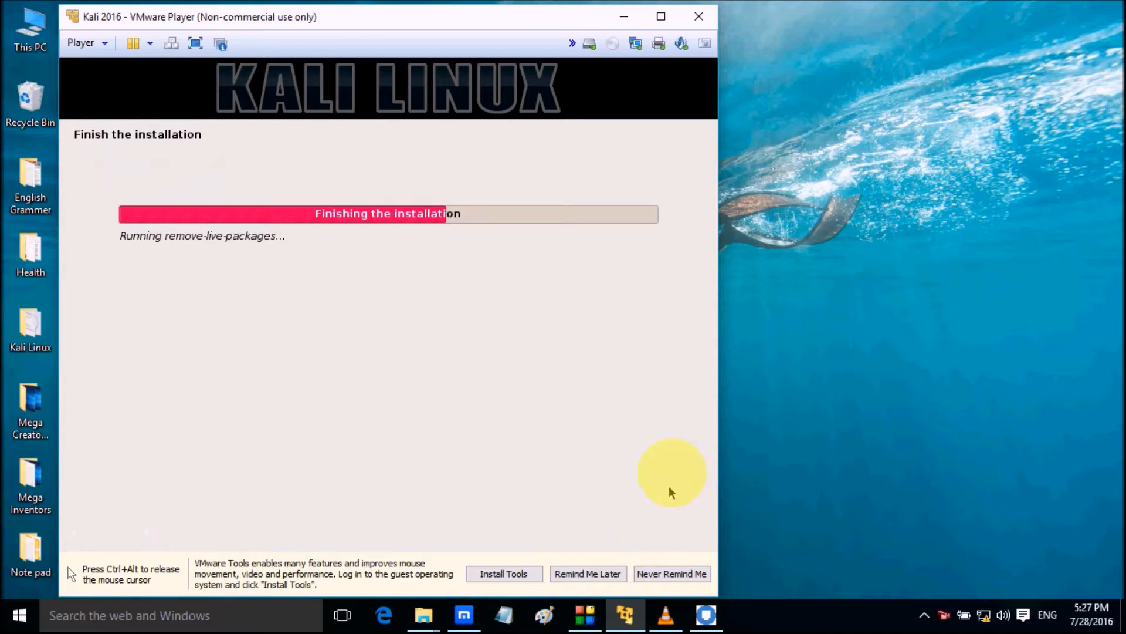
key(ctrl+alt)
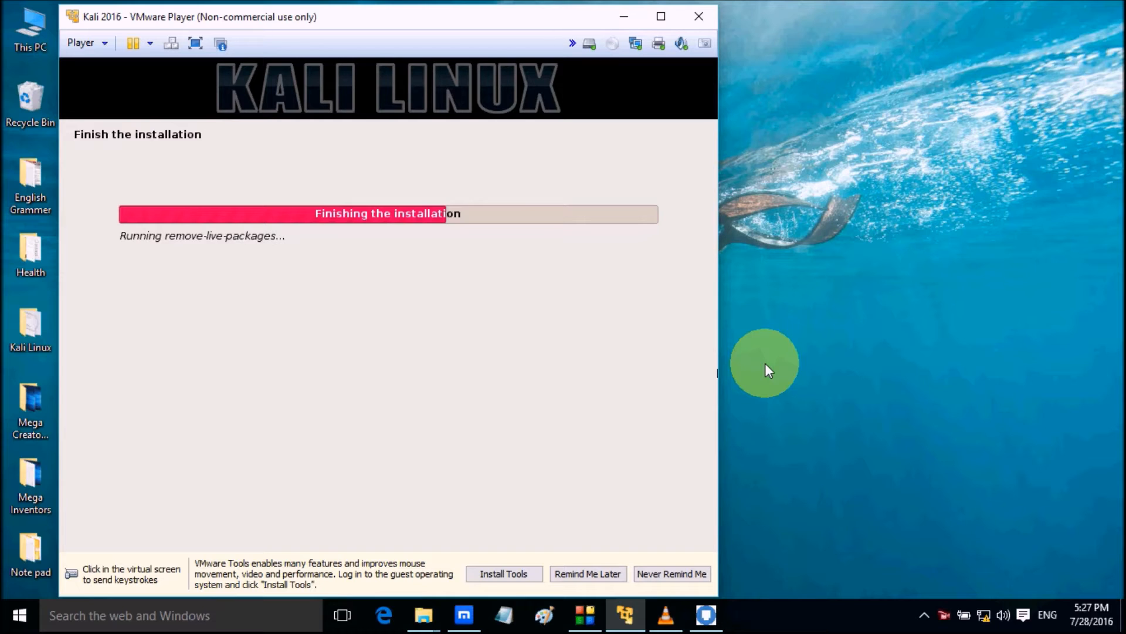
click(766, 364)
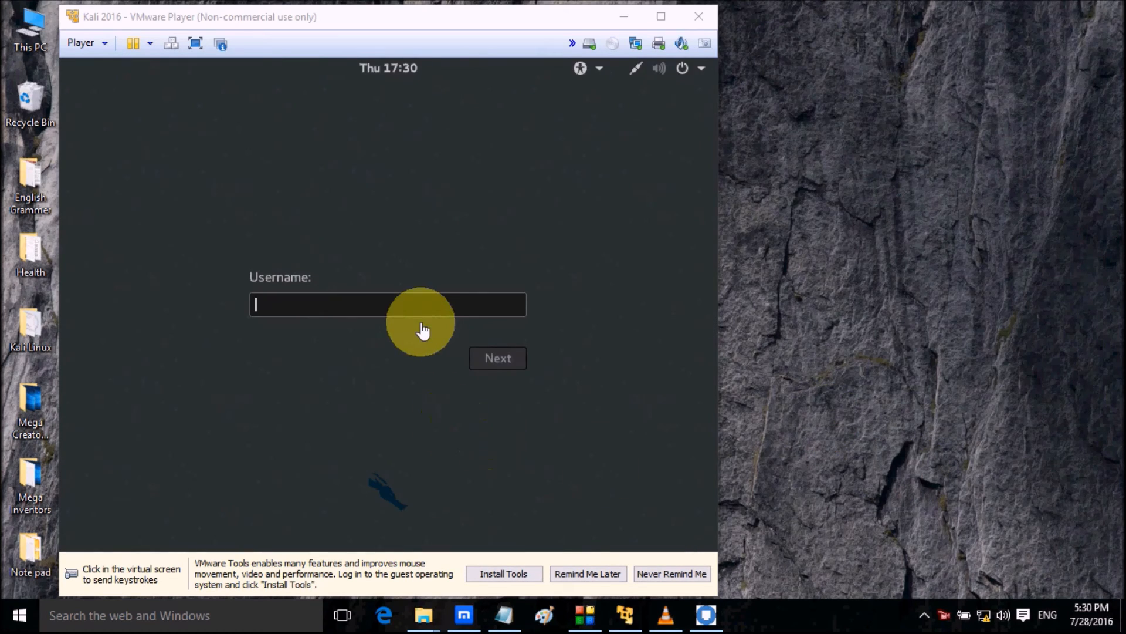
Log in to Kali Linux with the username root and the root password
click(425, 312)
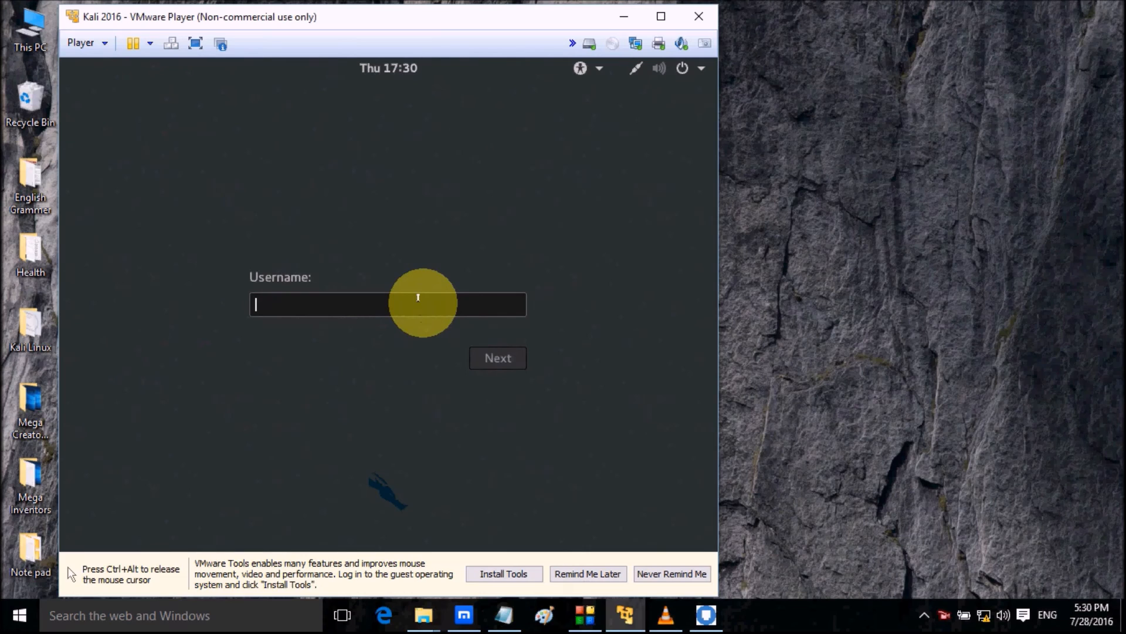
text(root)
key(Return)
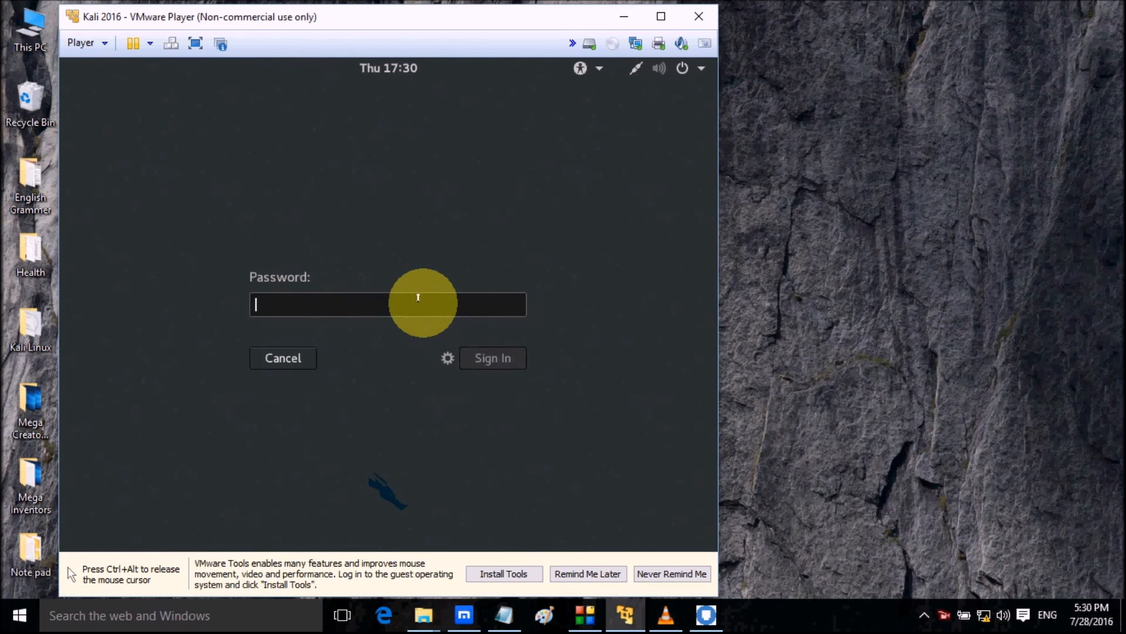
text(*****)
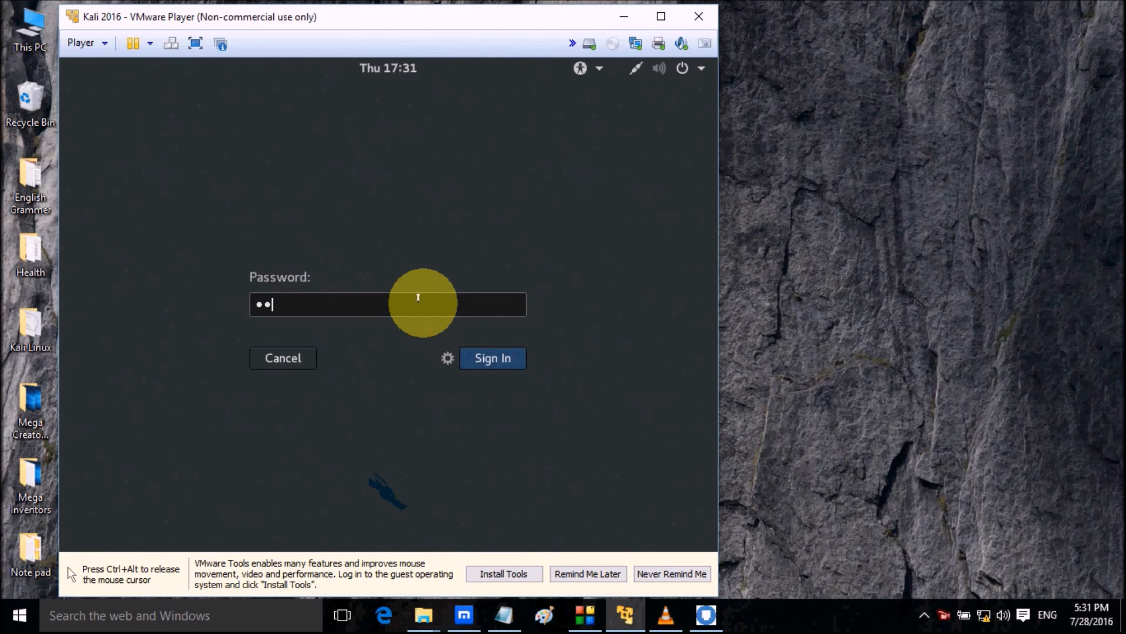
text(*****)
key(Return)
key(ctrl+alt)
click(918, 331)
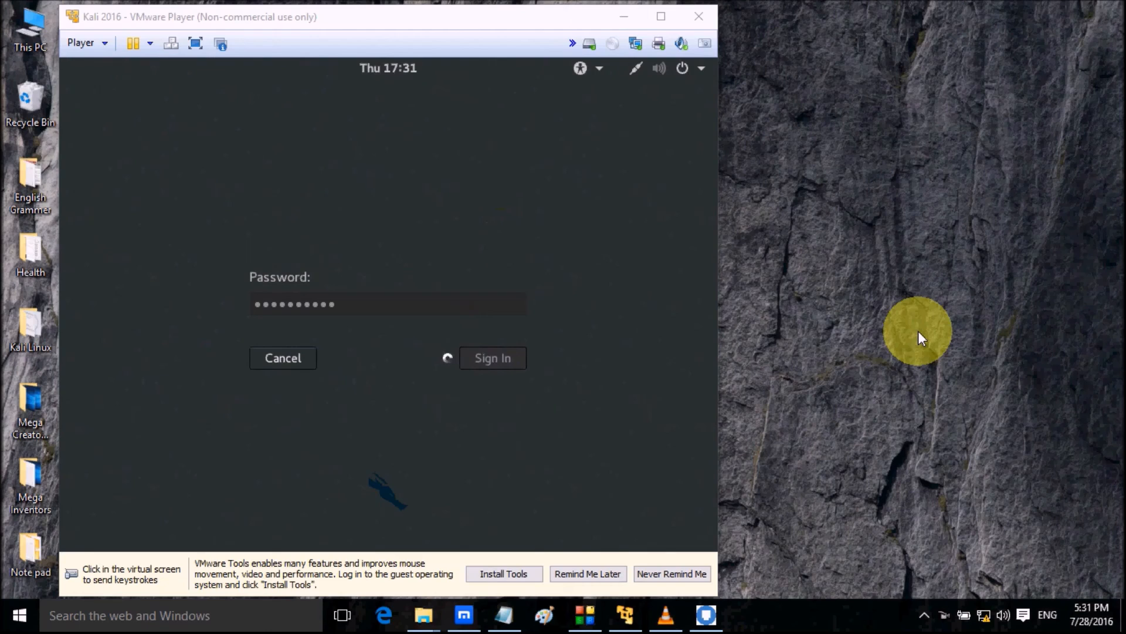